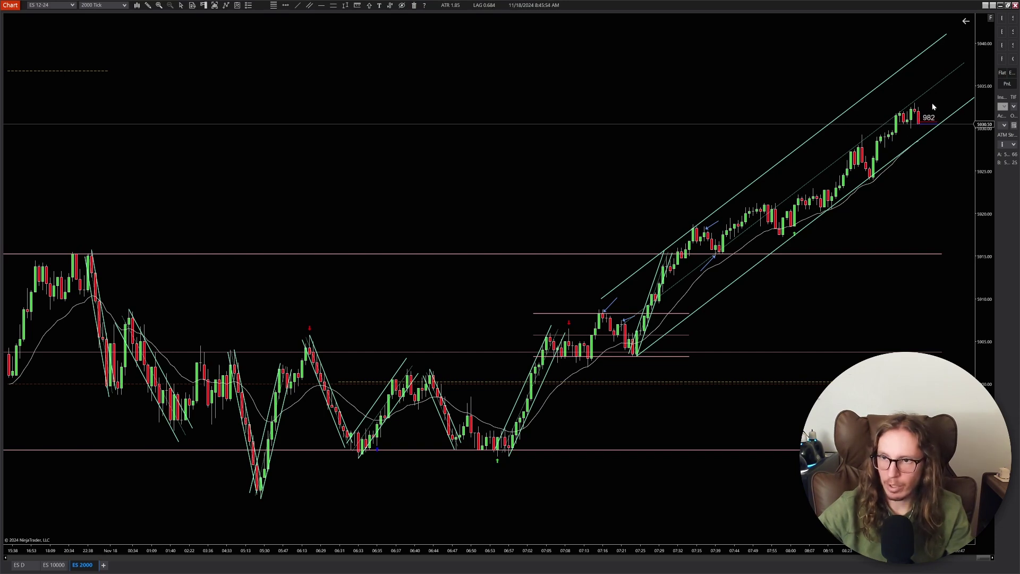
Examine the latest ES 2000-tick candles against the rising channel's lower line and the moving average
scroll(886, 206, "up", 3)
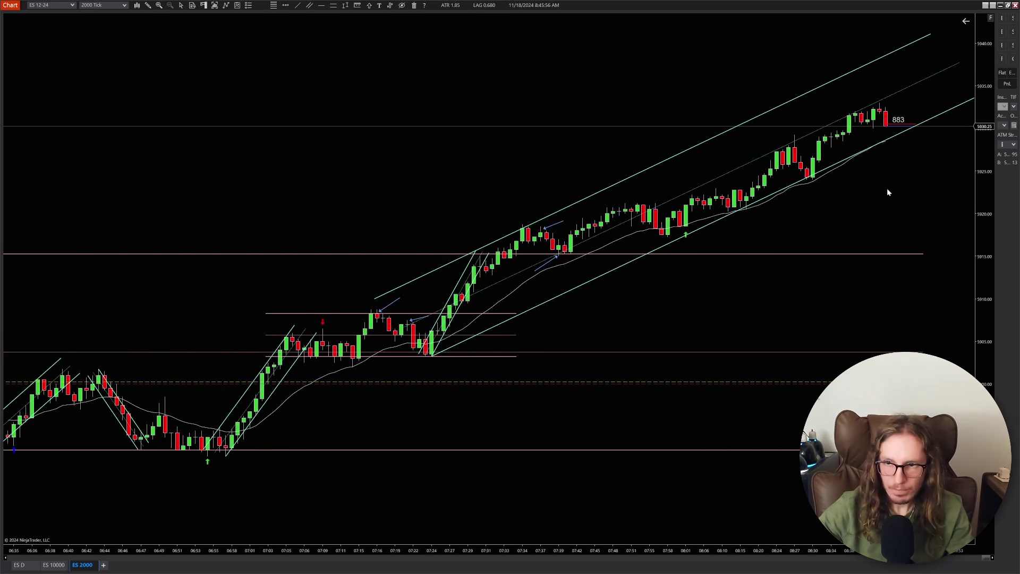
scroll(818, 265, "up", 2)
left_click_drag(989, 286, 998, 213)
left_click_drag(800, 192, 683, 269)
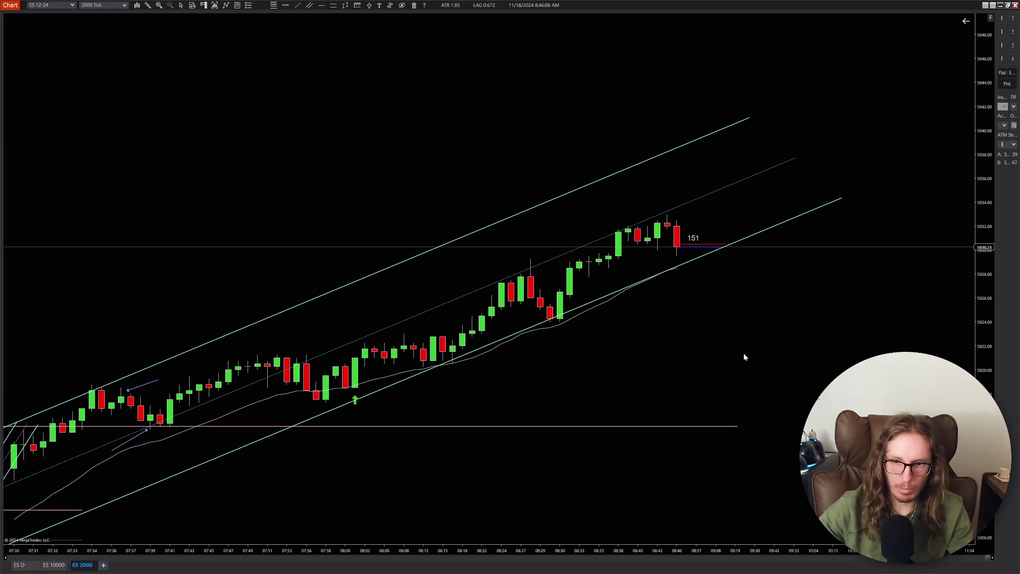
scroll(744, 355, "down", 2)
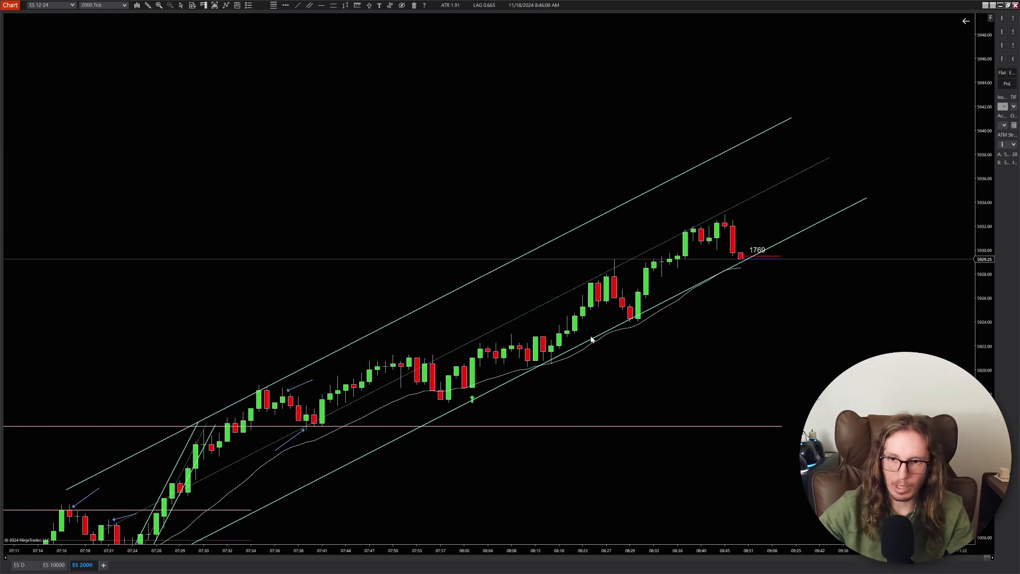
scroll(635, 314, "up", 1)
scroll(717, 330, "down", 2)
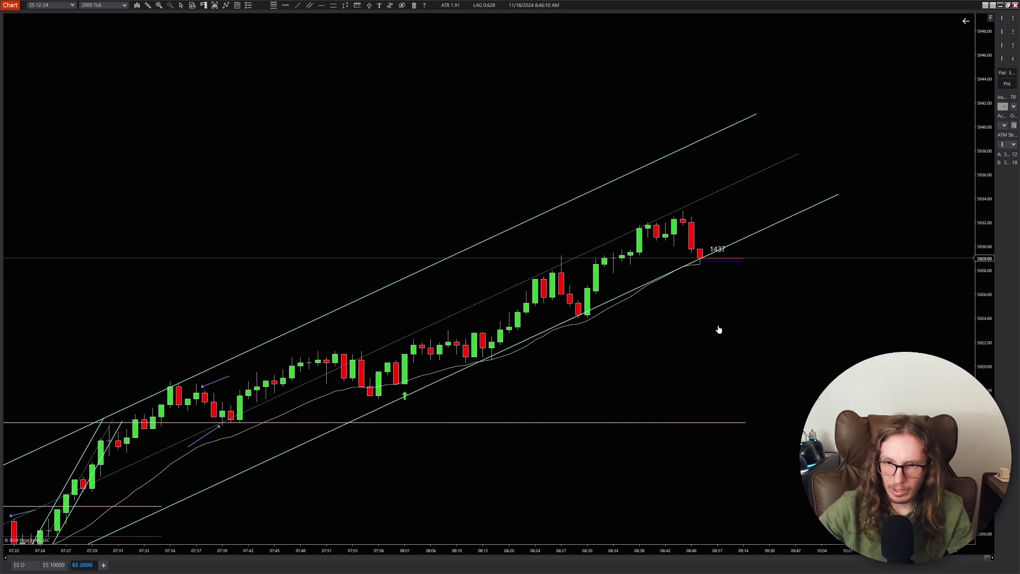
middle_click(674, 224)
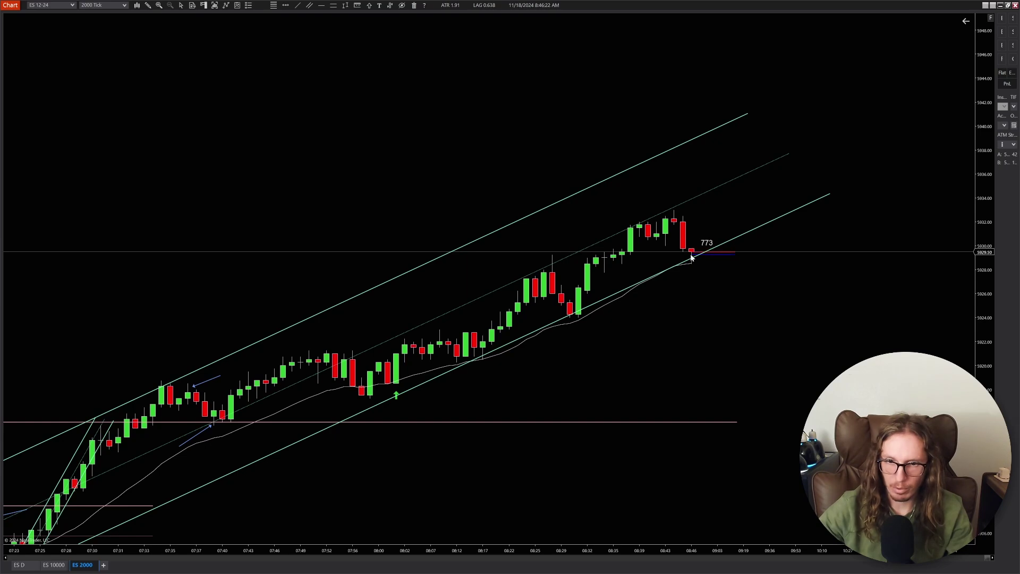
scroll(730, 295, "down", 5, "ctrl")
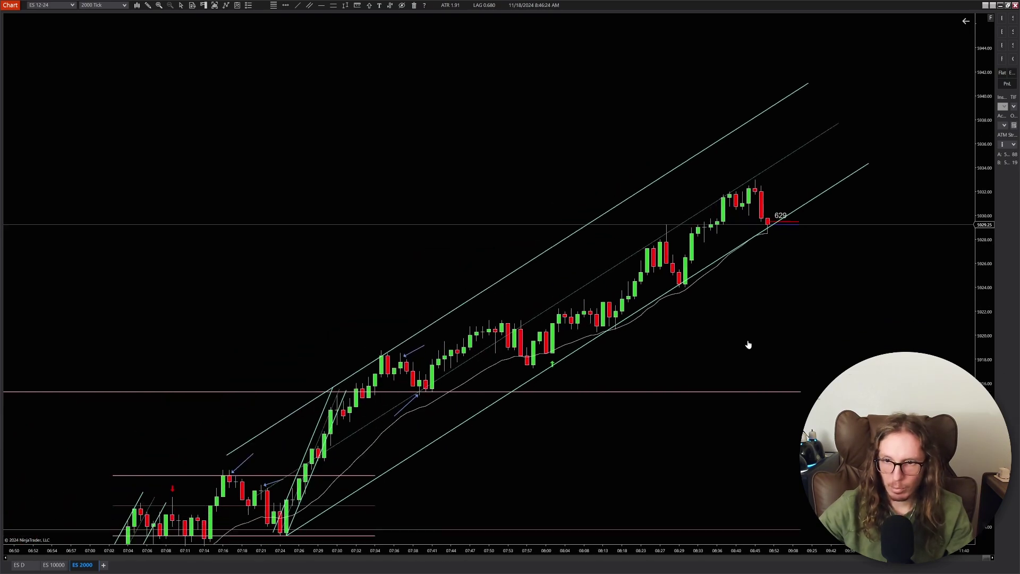
scroll(772, 338, "down", 2)
scroll(860, 228, "up", 5)
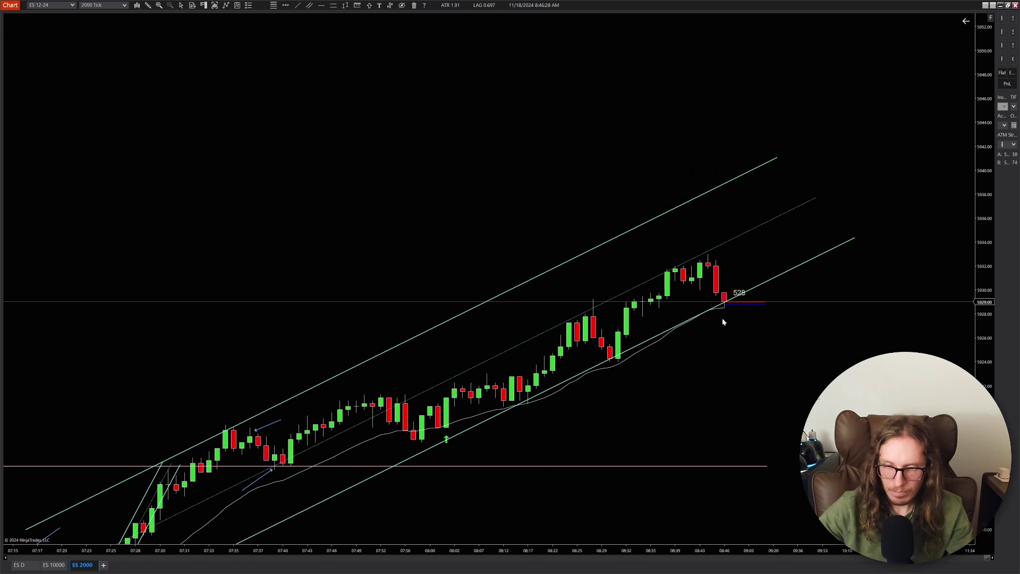
scroll(722, 321, "up", 1)
left_click_drag(722, 345, 718, 339)
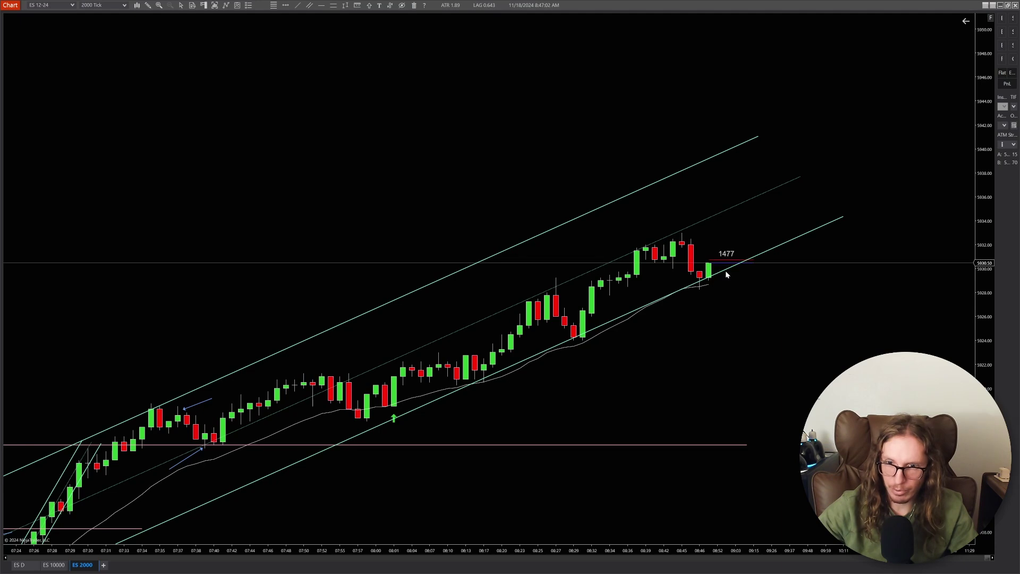
left_click_drag(780, 299, 736, 305)
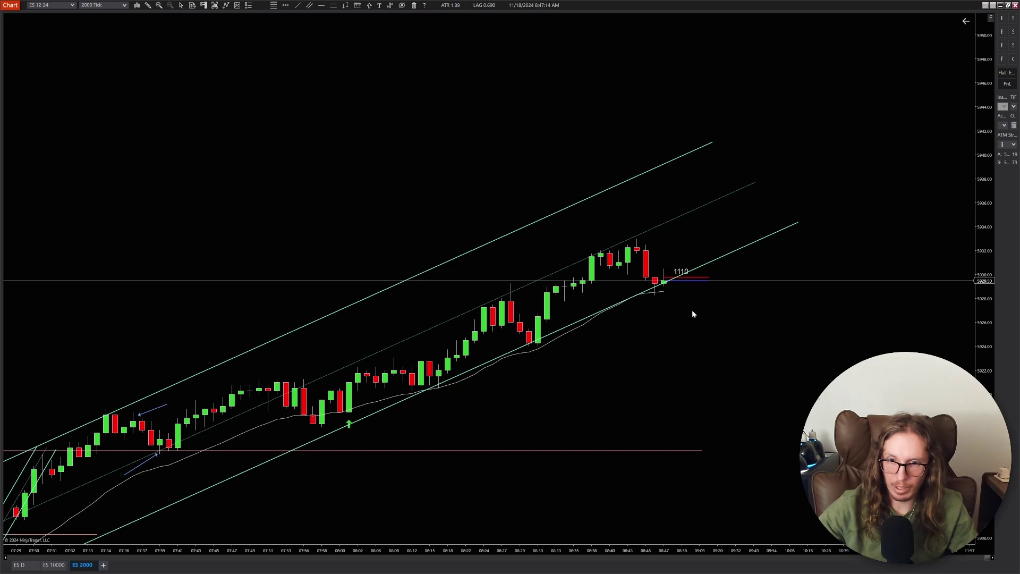
scroll(715, 331, "down", 1)
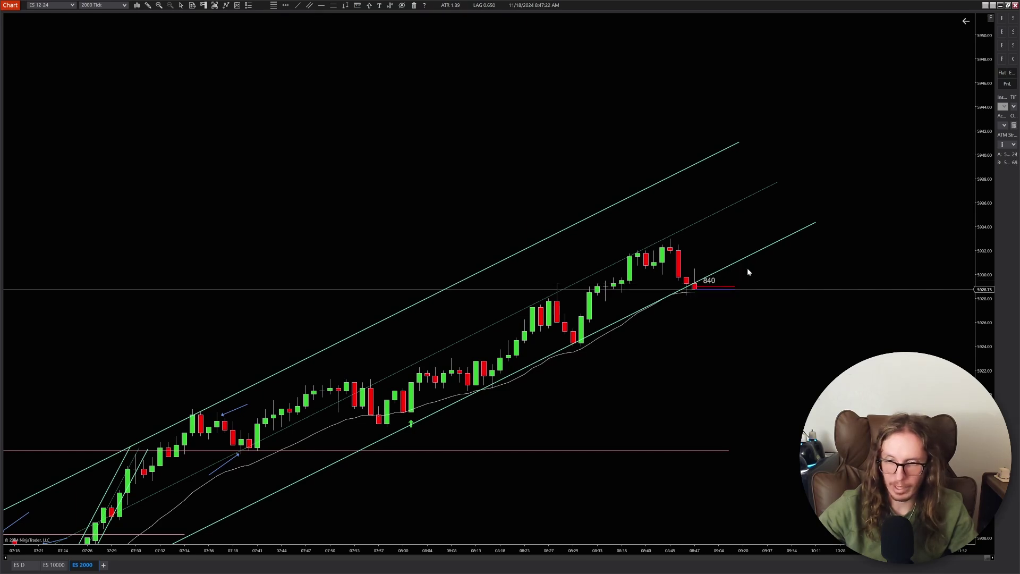
scroll(712, 369, "down", 2)
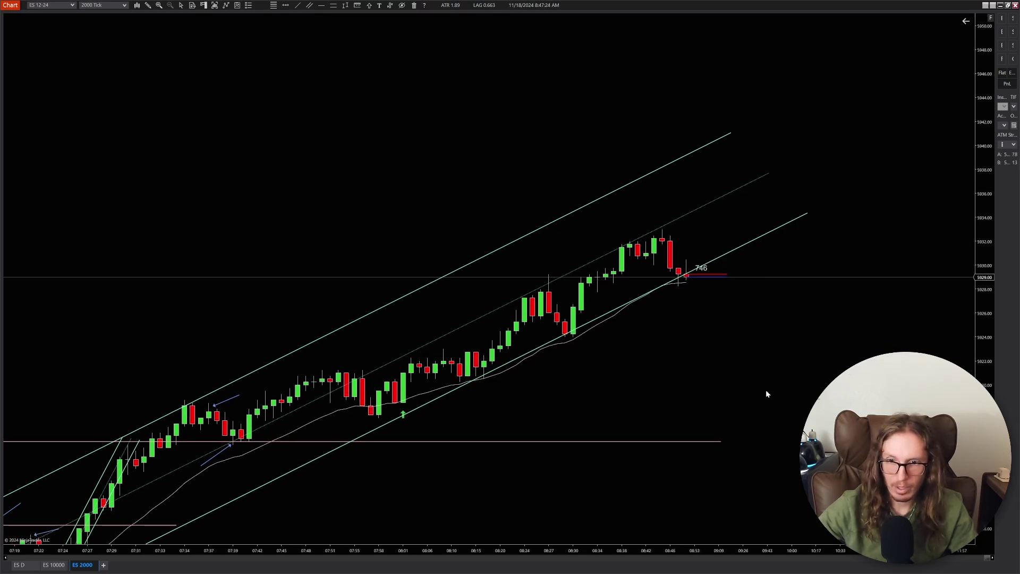
Draw a rising trend channel from the swing low near 06:58 through the 07:24 low, with its parallel line along the highs
scroll(766, 390, "down", 3)
scroll(944, 277, "down", 5)
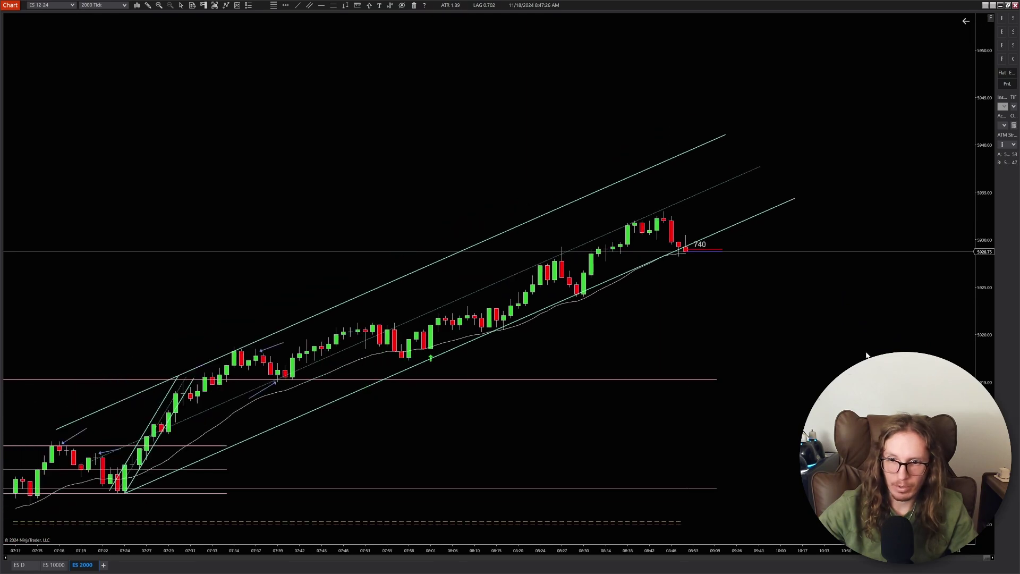
left_click_drag(989, 325, 989, 407)
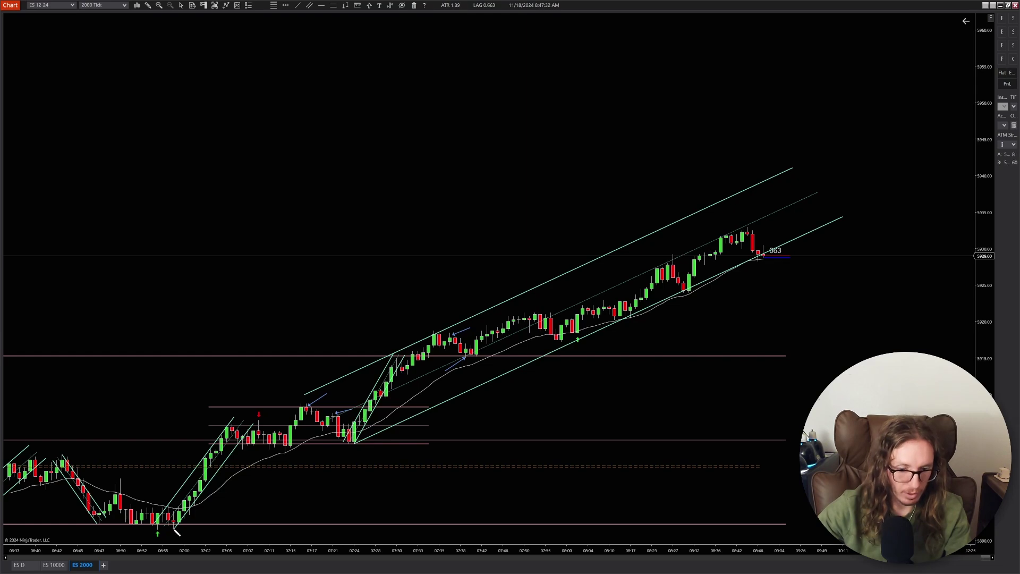
mouse_move(175, 529)
left_mouse_down()
mouse_move(612, 406)
mouse_move(759, 240)
mouse_move(814, 290)
mouse_move(826, 210)
mouse_move(761, 177)
left_mouse_up()
left_click(761, 178)
scroll(753, 316, "up", 1)
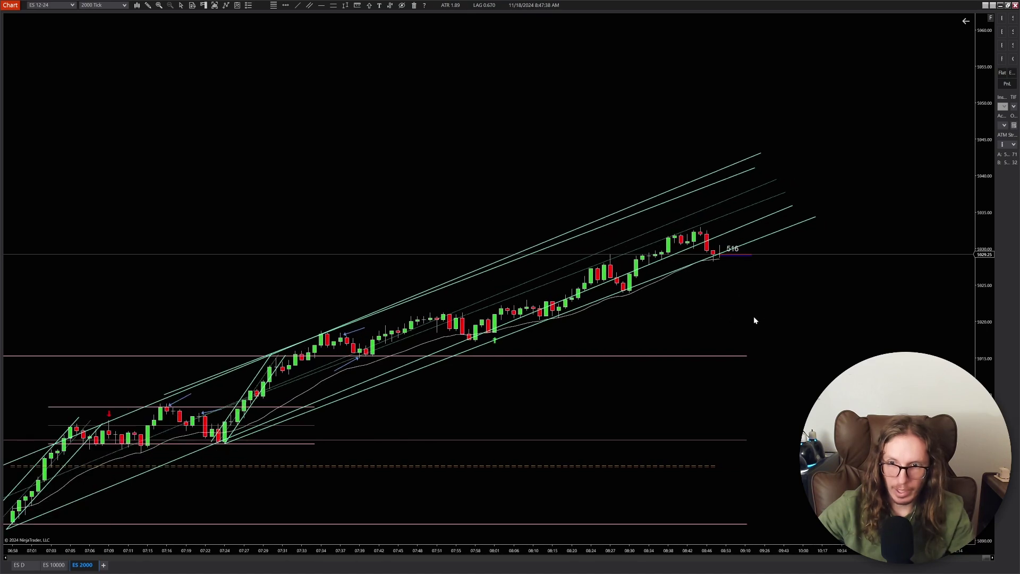
Flatten the new channel's slope slightly to fit the lows and shorten its lines so they end near the 08:29 swing low
left_click_drag(778, 307, 813, 376)
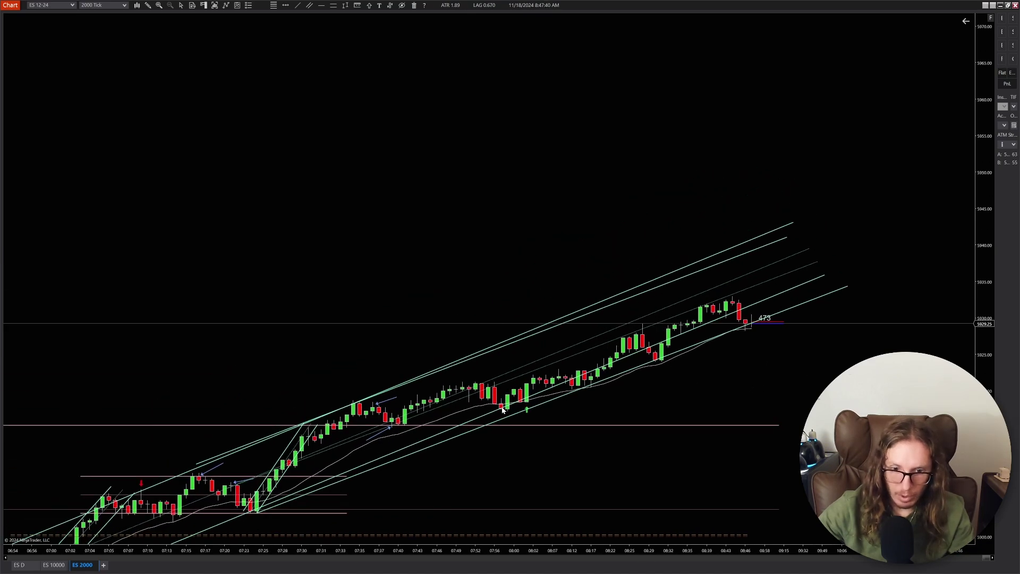
left_click(824, 274)
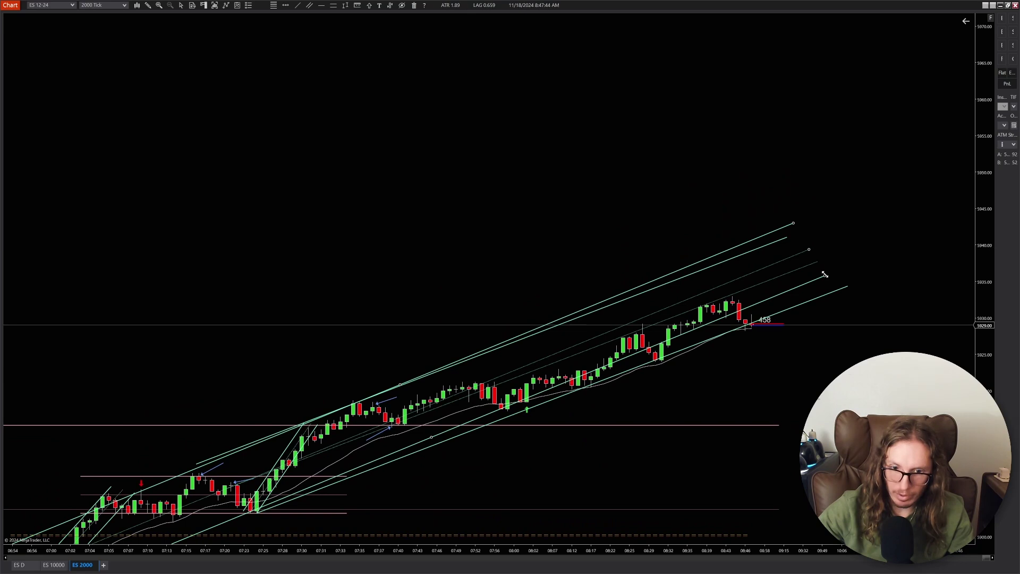
left_click_drag(824, 275, 824, 276)
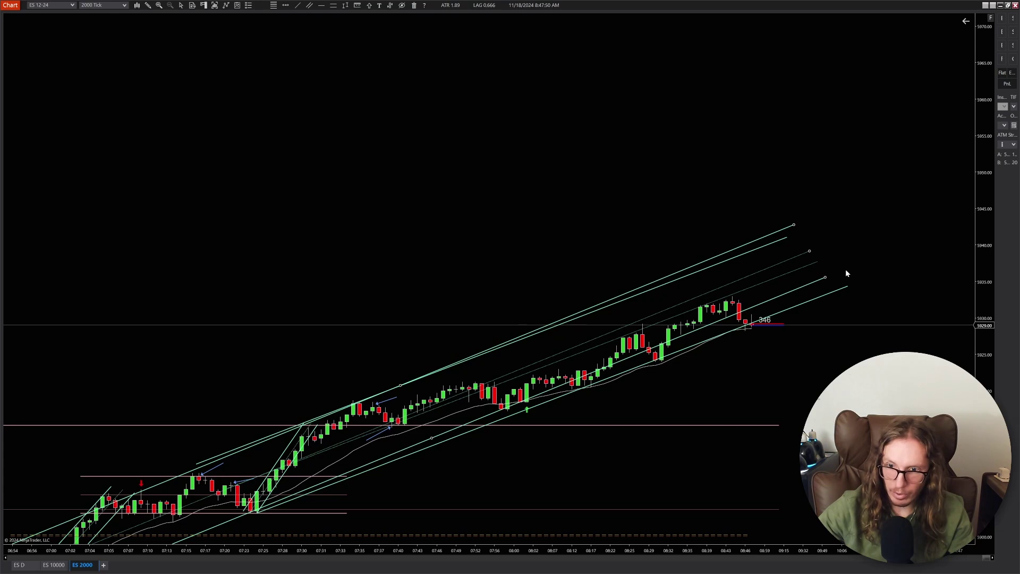
left_click_drag(824, 276, 826, 284)
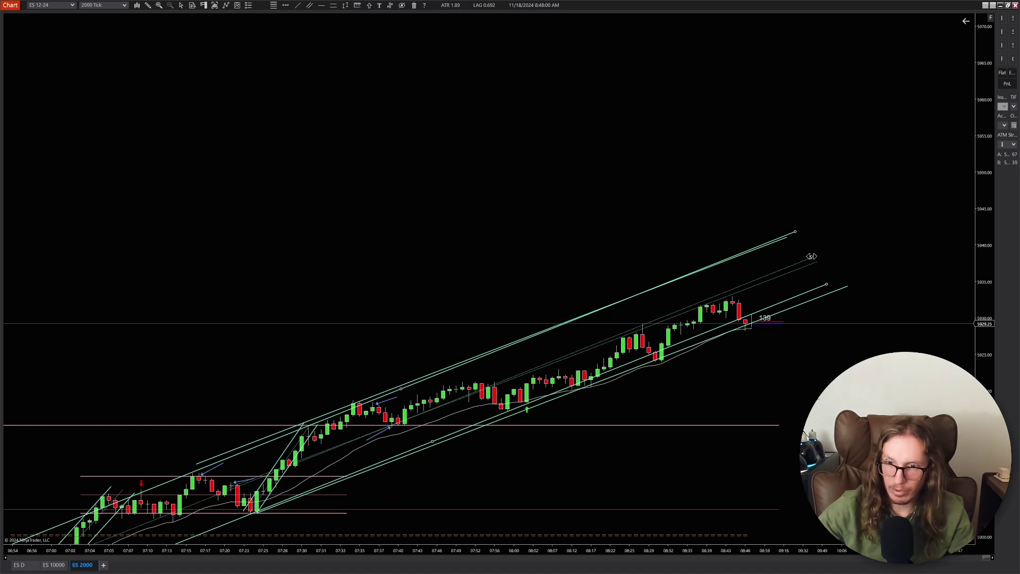
left_click_drag(811, 258, 652, 337)
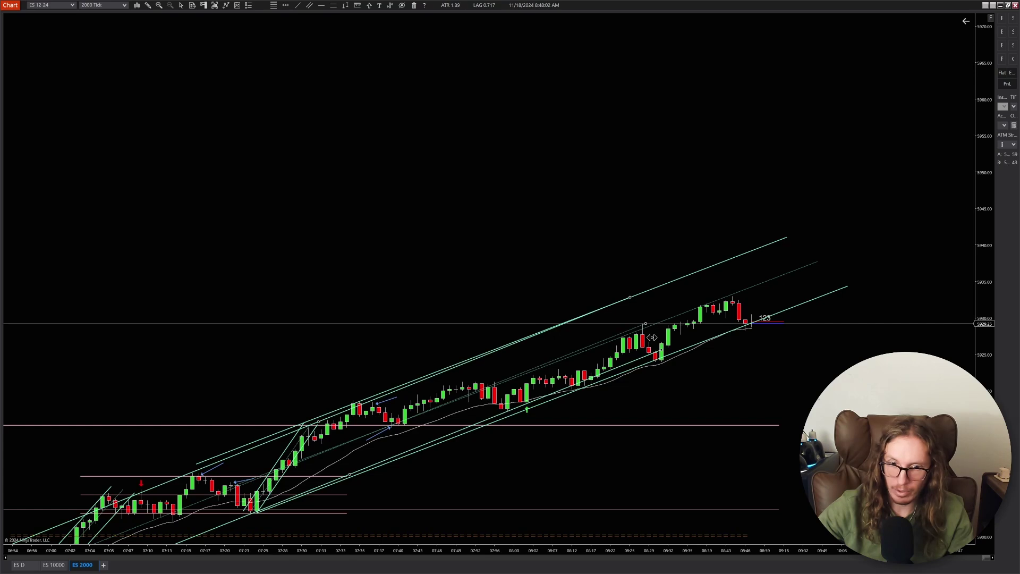
Compare the latest candles with the lower lines of both rising channels, the moving average and earlier swing lows
scroll(635, 428, "up", 2)
left_click_drag(983, 412, 972, 342)
scroll(758, 412, "up", 2)
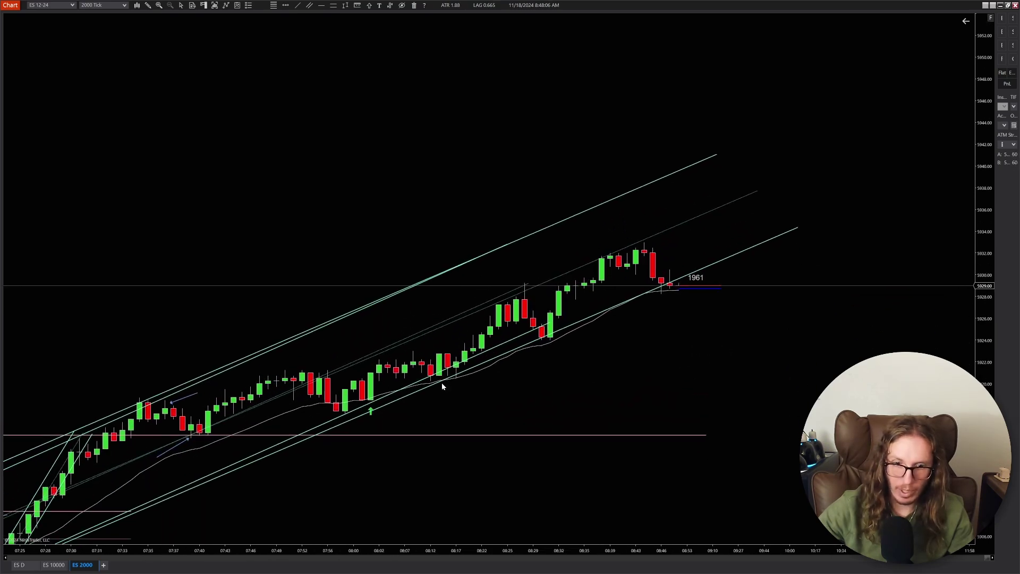
scroll(564, 376, "down", 2)
left_click_drag(493, 506, 558, 341)
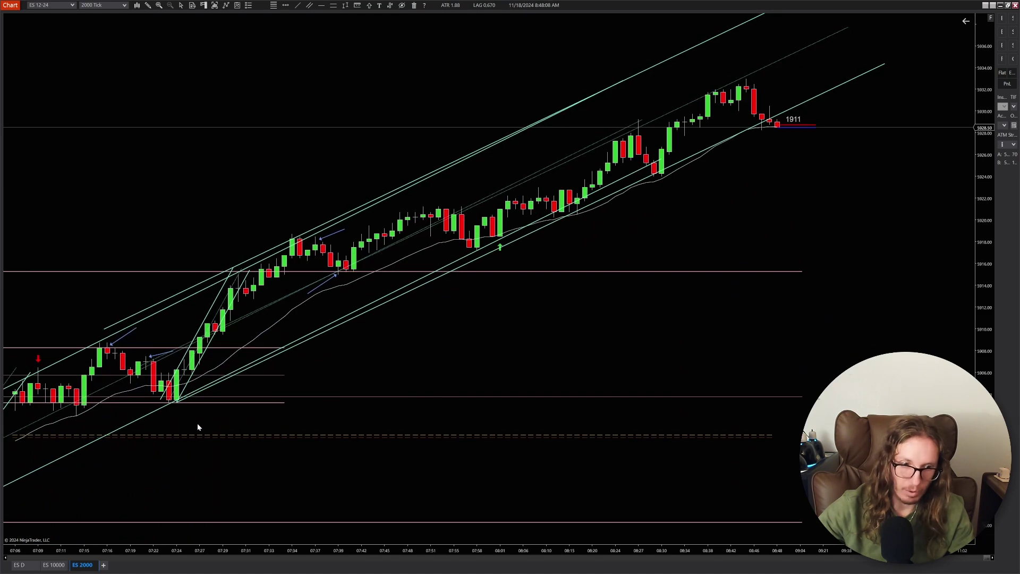
scroll(660, 303, "down", 5)
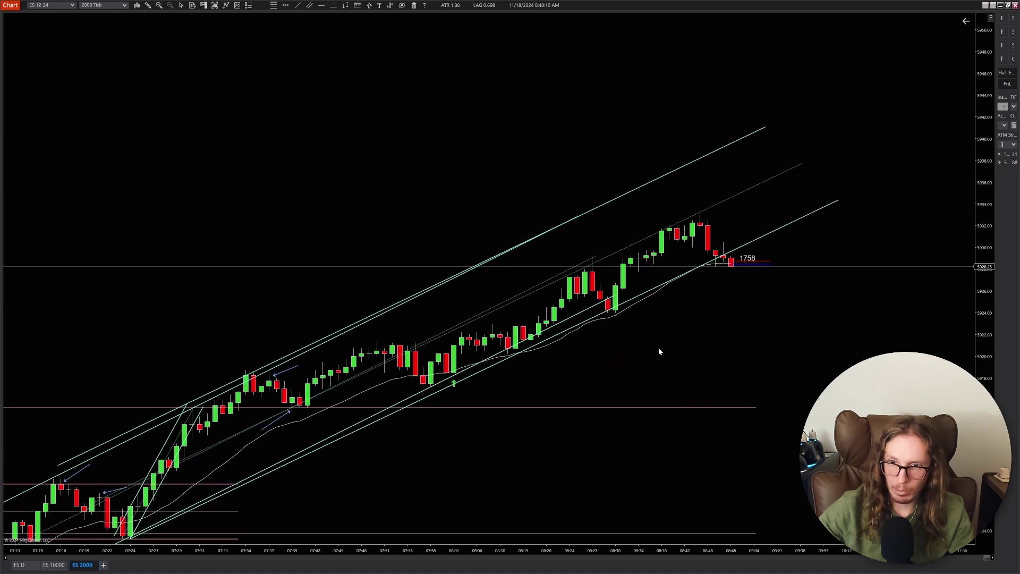
scroll(659, 350, "down", 3)
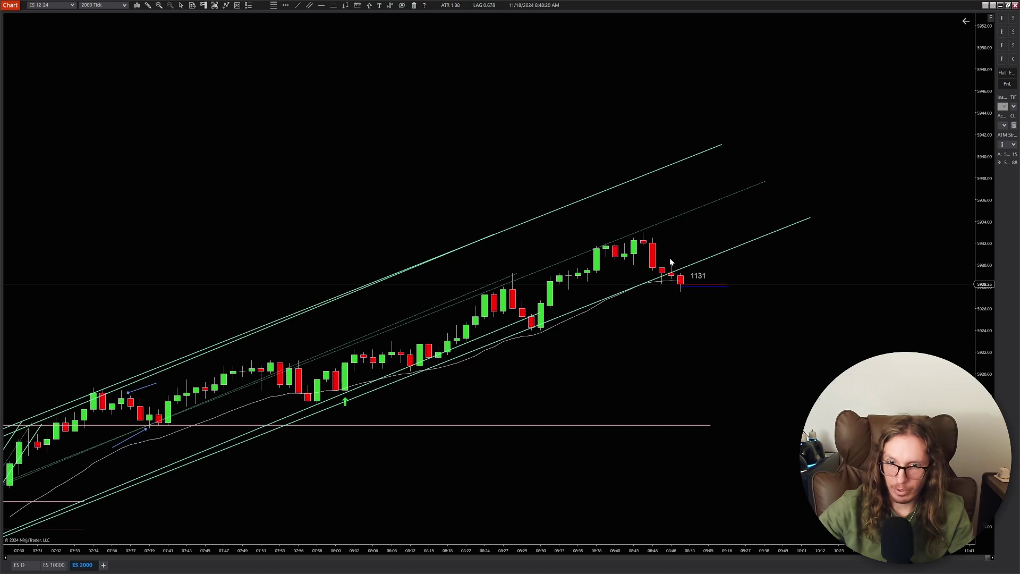
left_click_drag(683, 298, 664, 326)
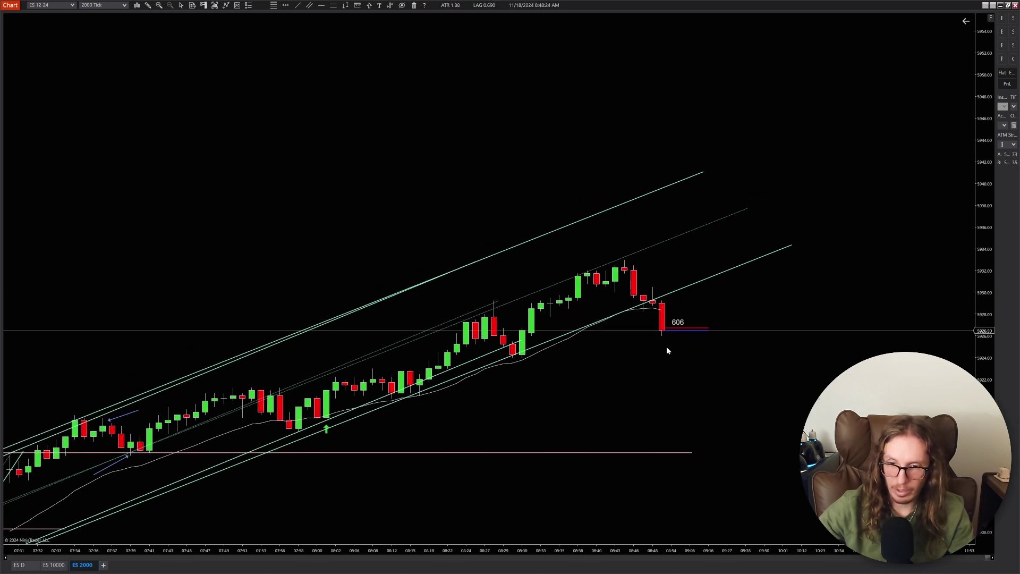
left_click_drag(694, 339, 694, 338)
scroll(694, 279, "down", 3)
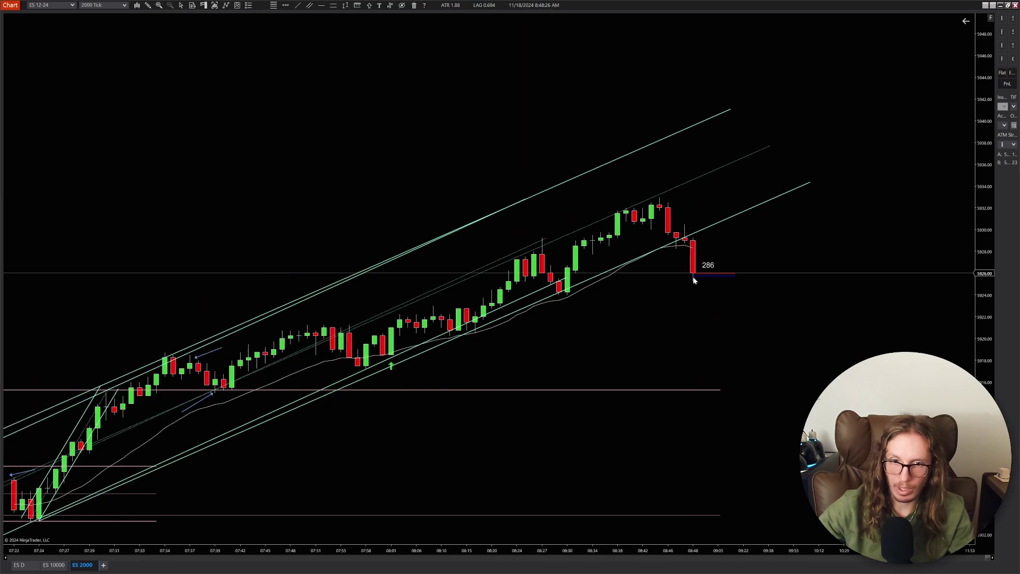
scroll(699, 244, "up", 3)
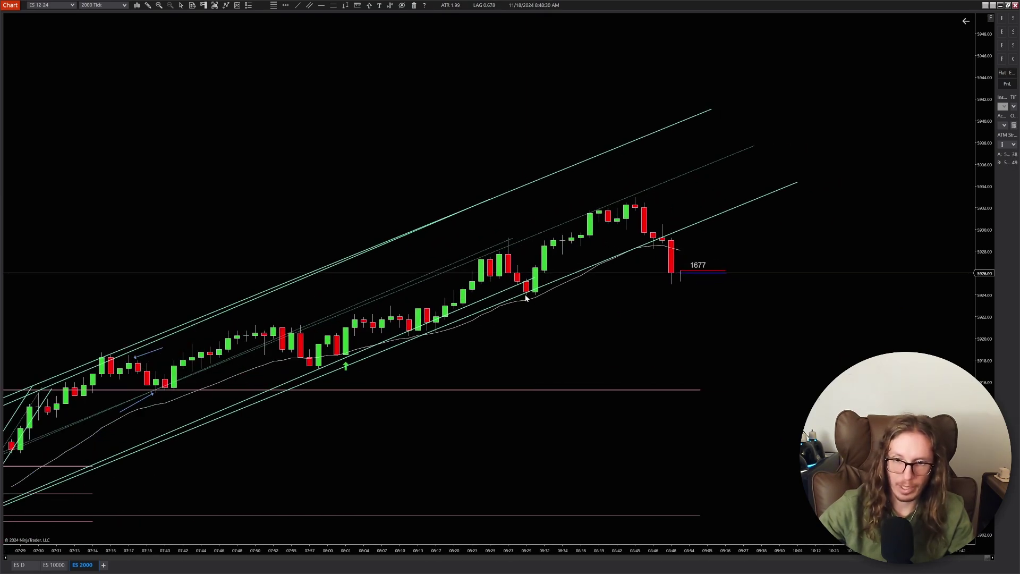
Delete the older, longer rising channel that extends past the current price, keeping the shortened one
scroll(753, 240, "down", 1)
left_click(811, 185)
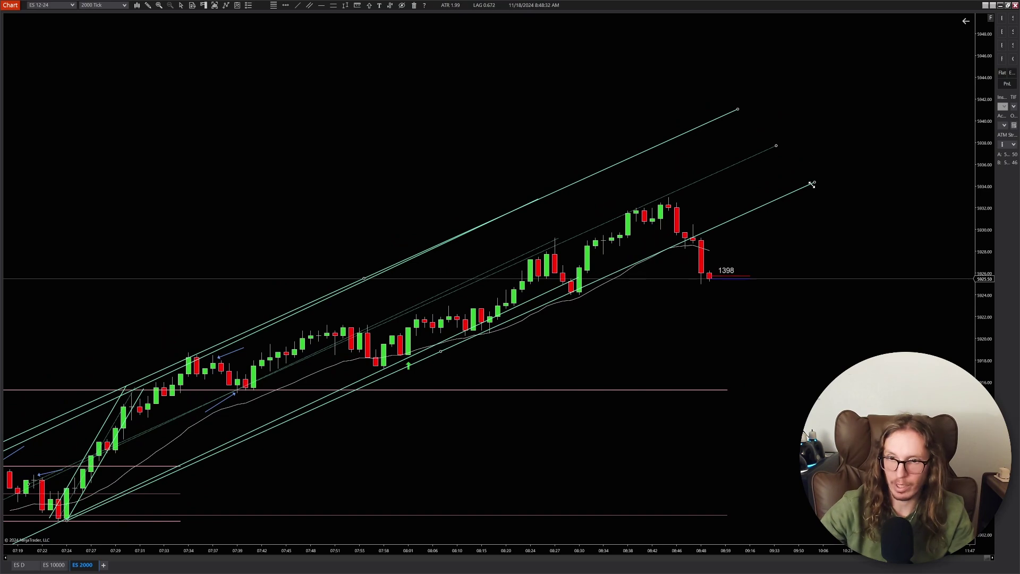
key("Delete")
scroll(811, 184, "down", 3)
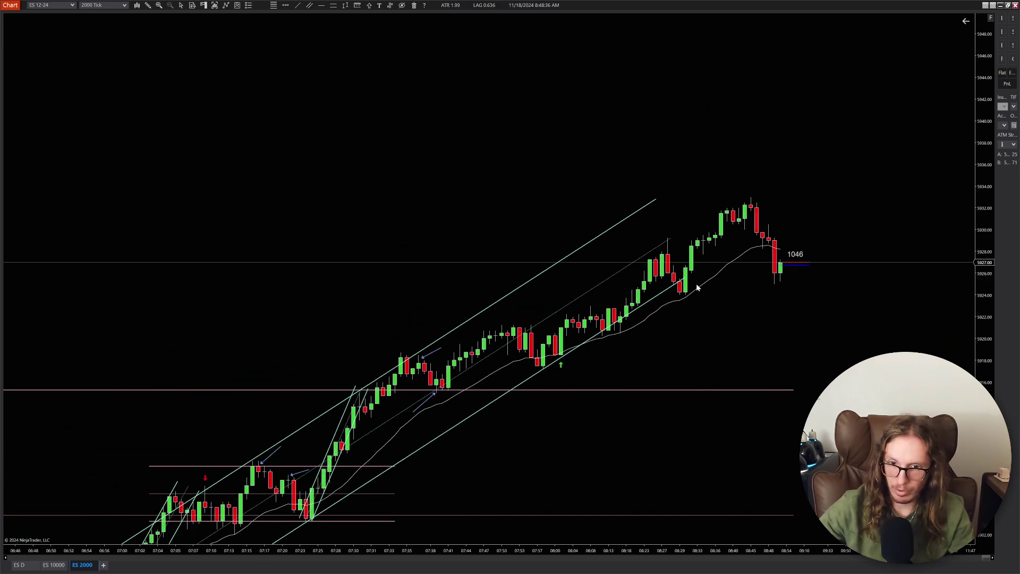
Place a green down-arrow marker just above the candle near 08:47, before the large red drop
scroll(724, 273, "up", 2)
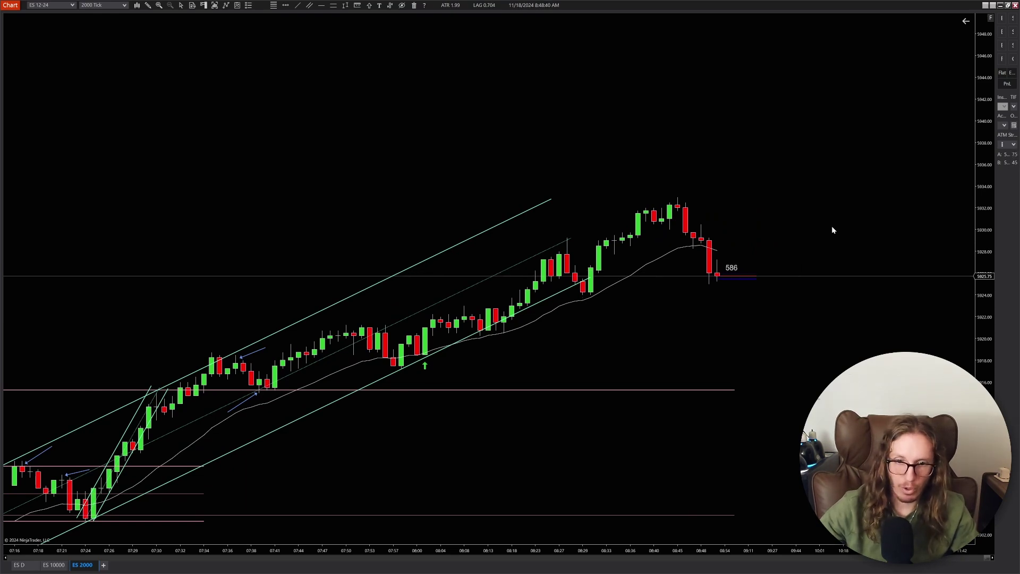
left_click_drag(689, 340, 661, 389)
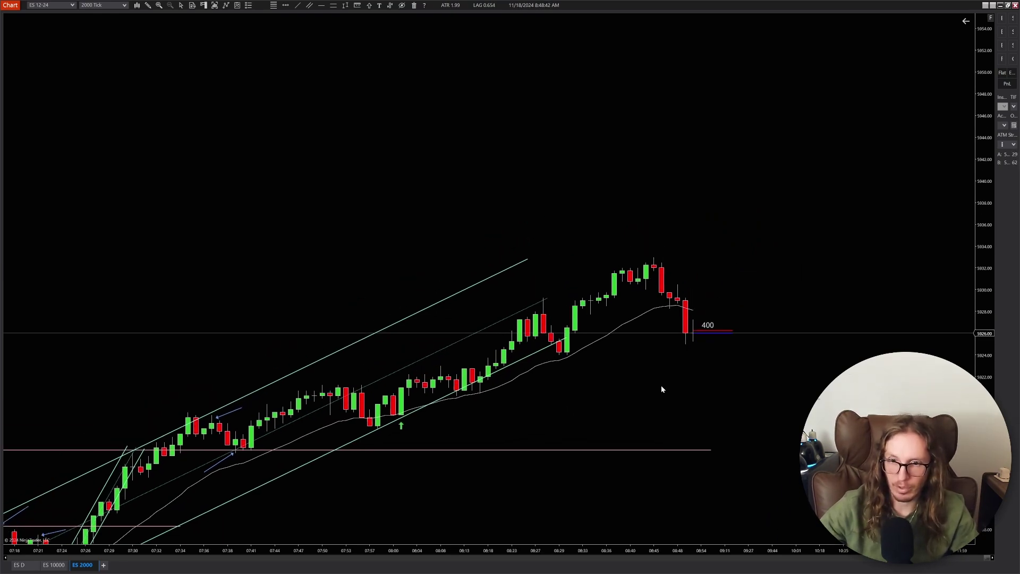
scroll(665, 382, "up", 2)
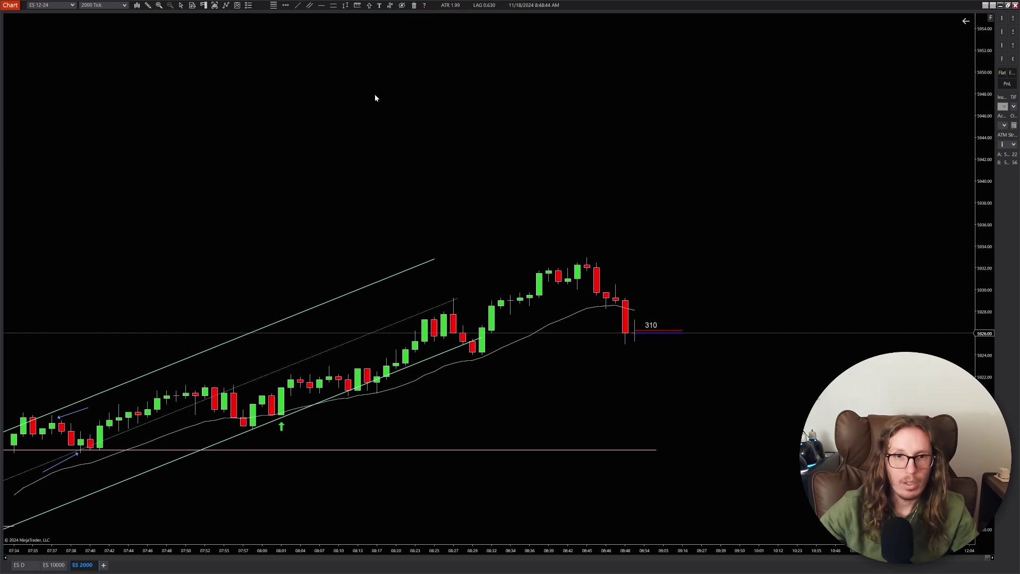
left_click(370, 6)
left_click(376, 27)
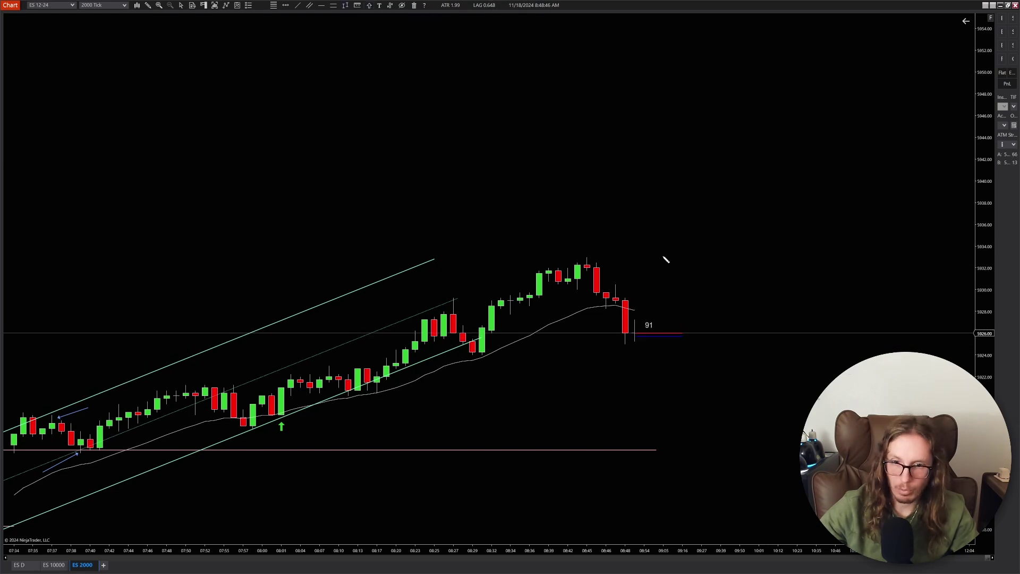
left_click(616, 281)
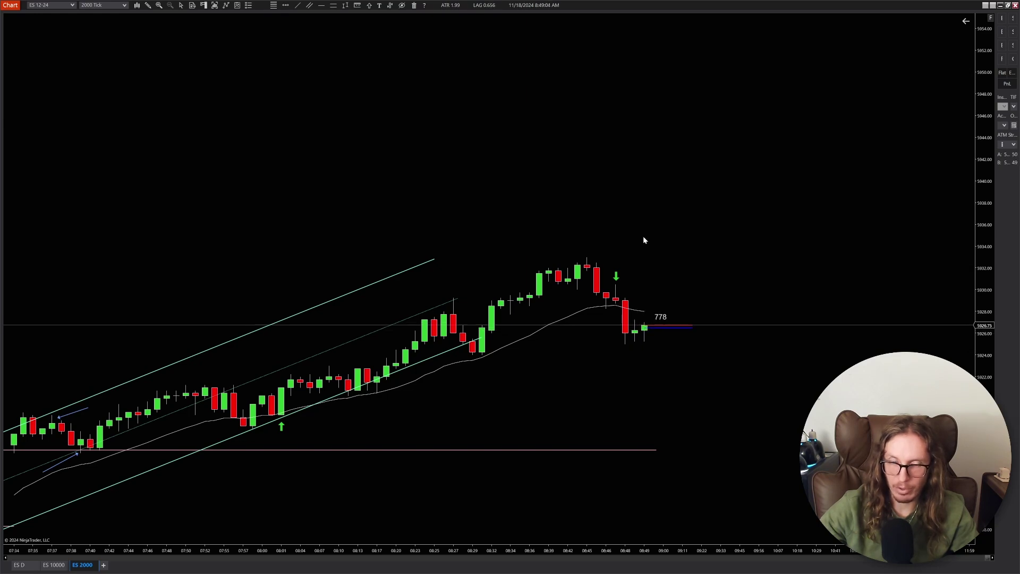
Draw a steep falling trend channel from the 08:45 swing high, with its upper line extending past the latest candles and a parallel lower line
left_click_drag(671, 390, 695, 344)
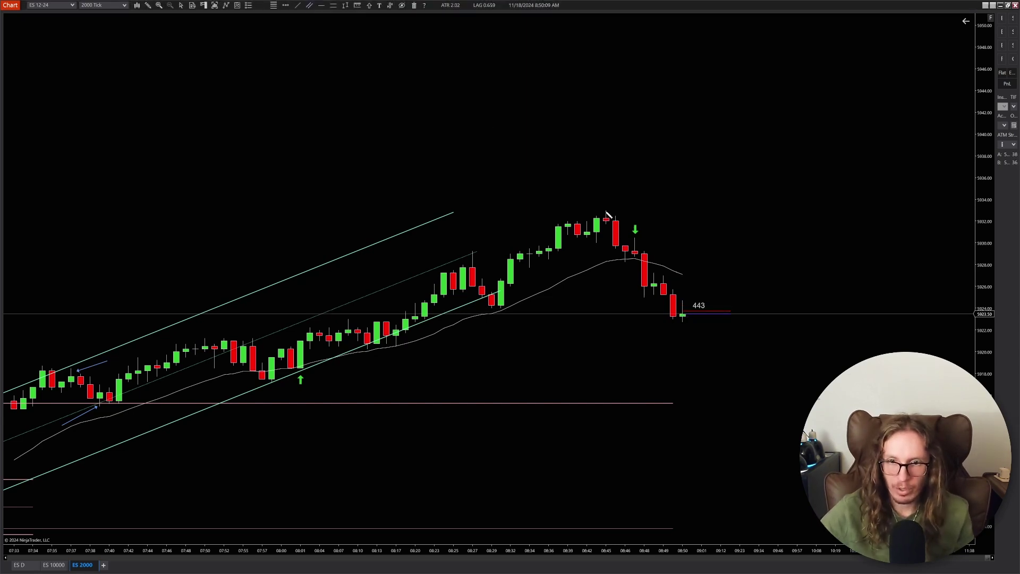
mouse_move(607, 211)
left_mouse_down()
mouse_move(696, 292)
mouse_move(743, 380)
left_mouse_up()
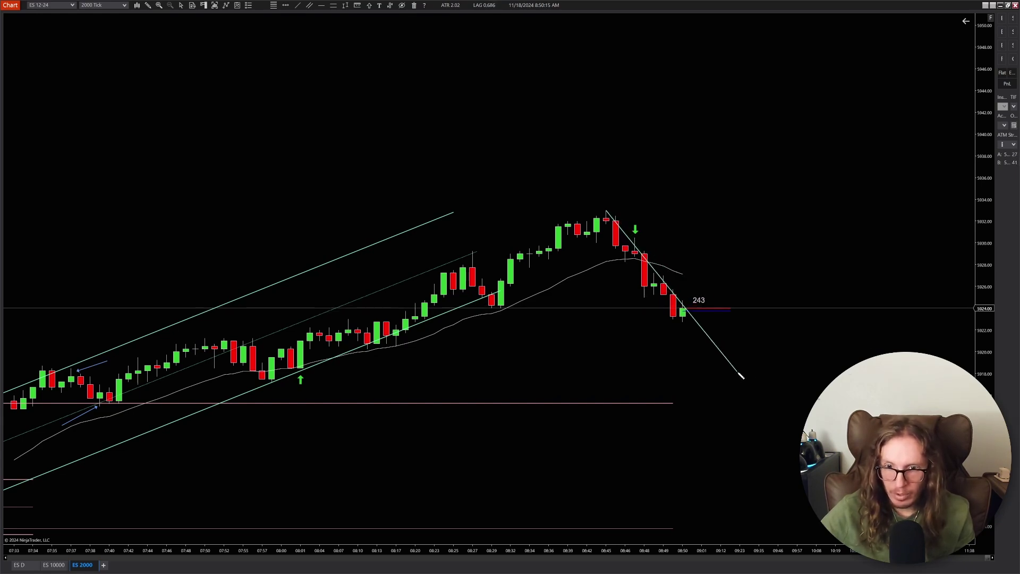
left_click(741, 376)
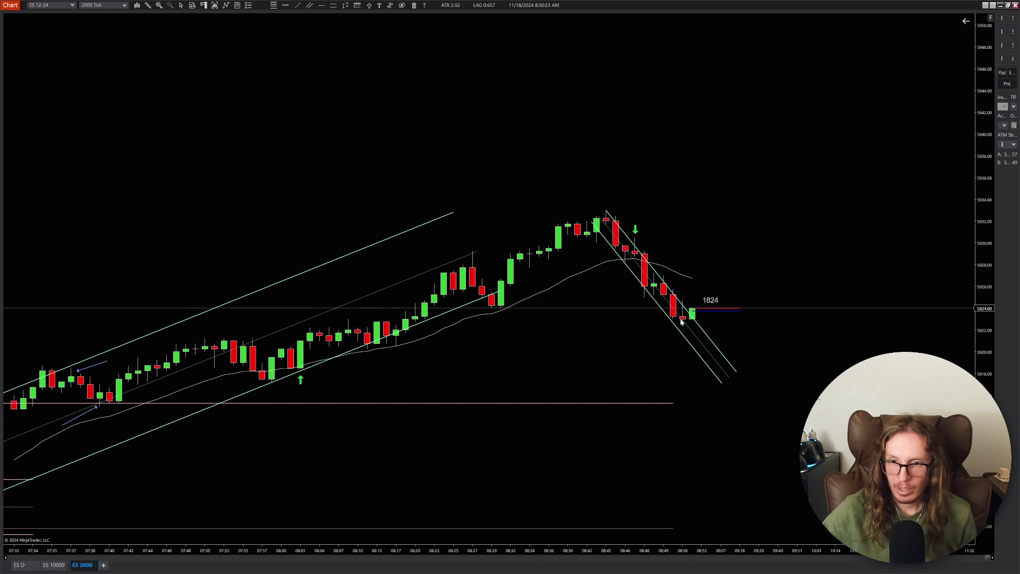
Compare the new falling channel with the session's earlier channels, the long rising channel and the horizontal levels below the current price
scroll(674, 452, "down", 5, "ctrl")
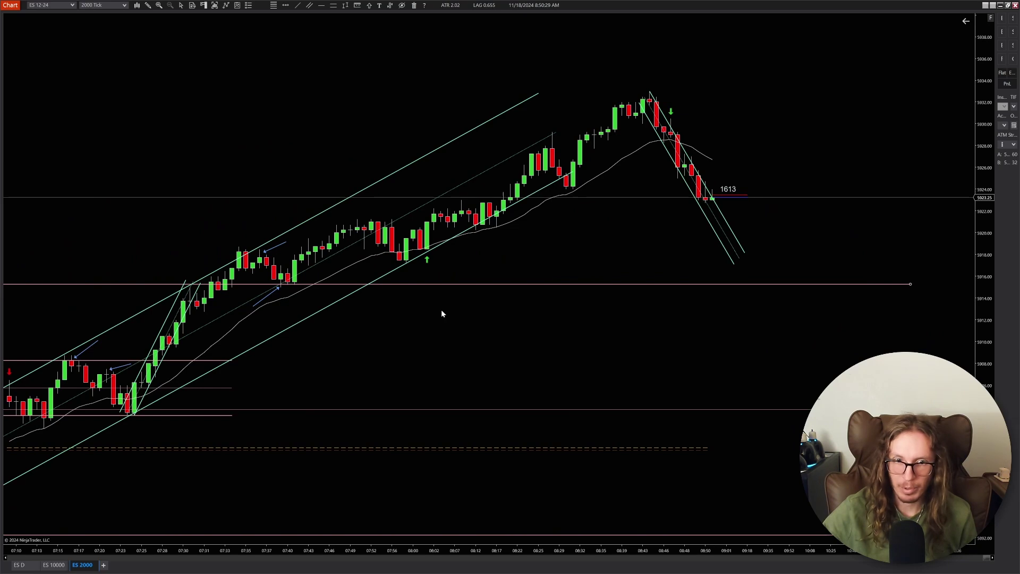
scroll(624, 318, "down", 6, "ctrl")
scroll(625, 322, "down", 2, "ctrl")
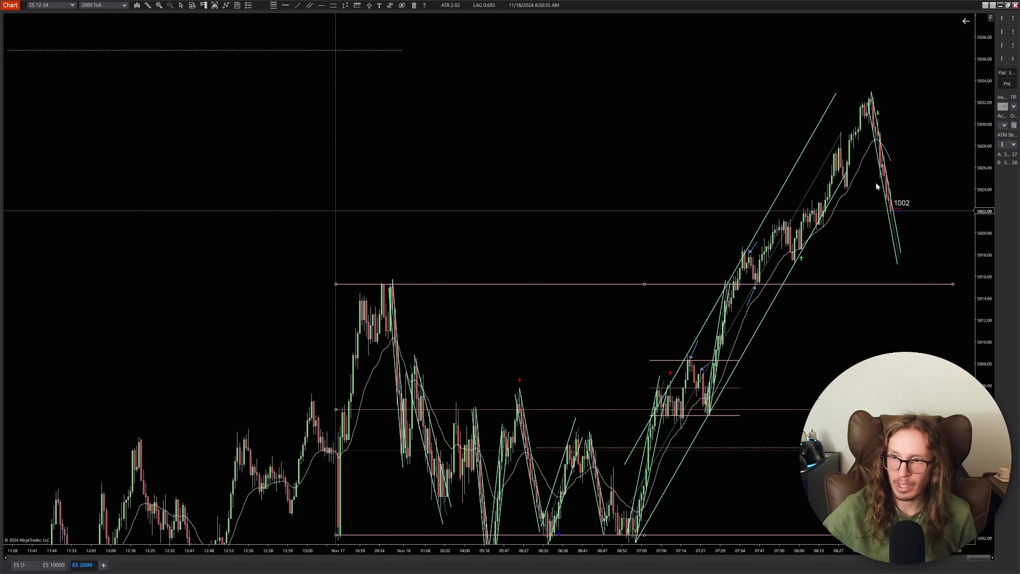
scroll(738, 402, "up", 3, "ctrl")
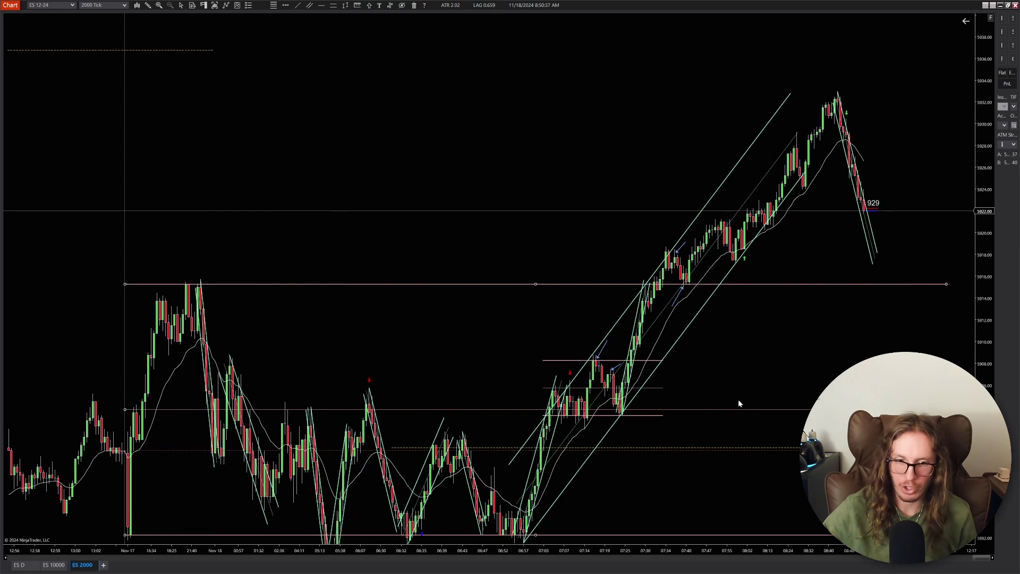
scroll(737, 400, "up", 4, "ctrl")
left_click_drag(717, 342, 644, 400, "ctrl")
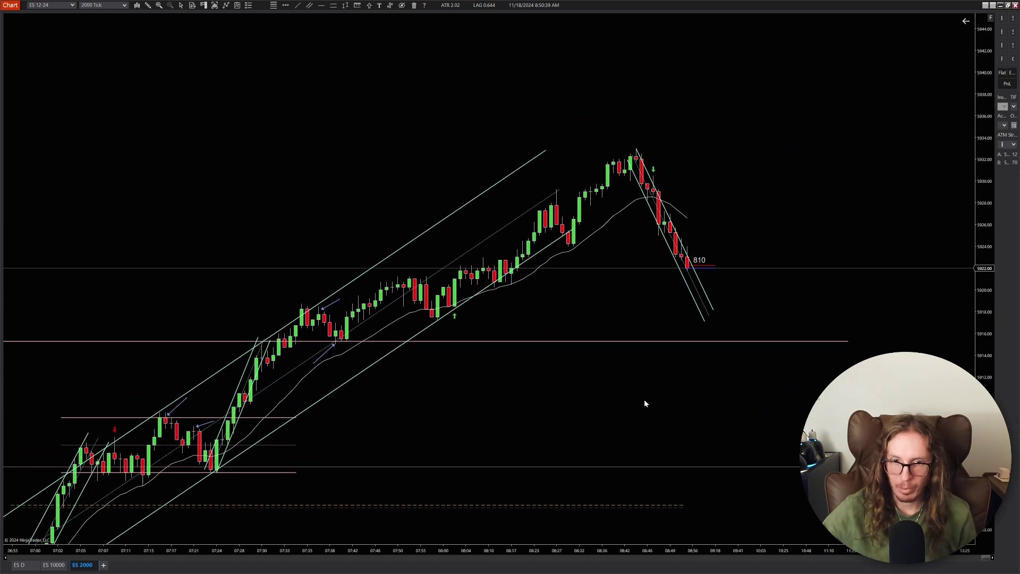
scroll(646, 356, "up", 2, "ctrl")
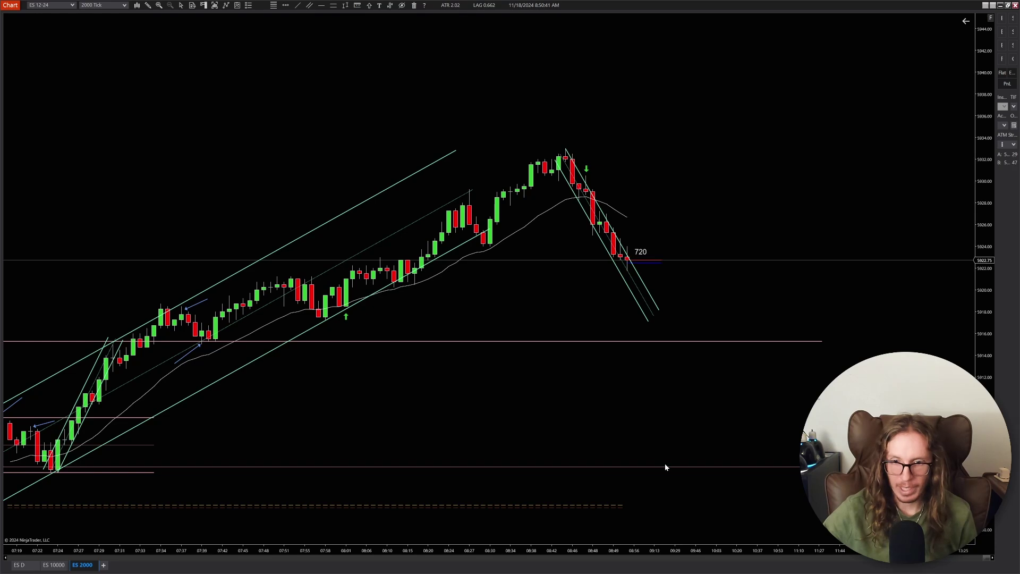
left_click_drag(582, 412, 607, 416, "ctrl")
scroll(659, 389, "up", 1, "ctrl")
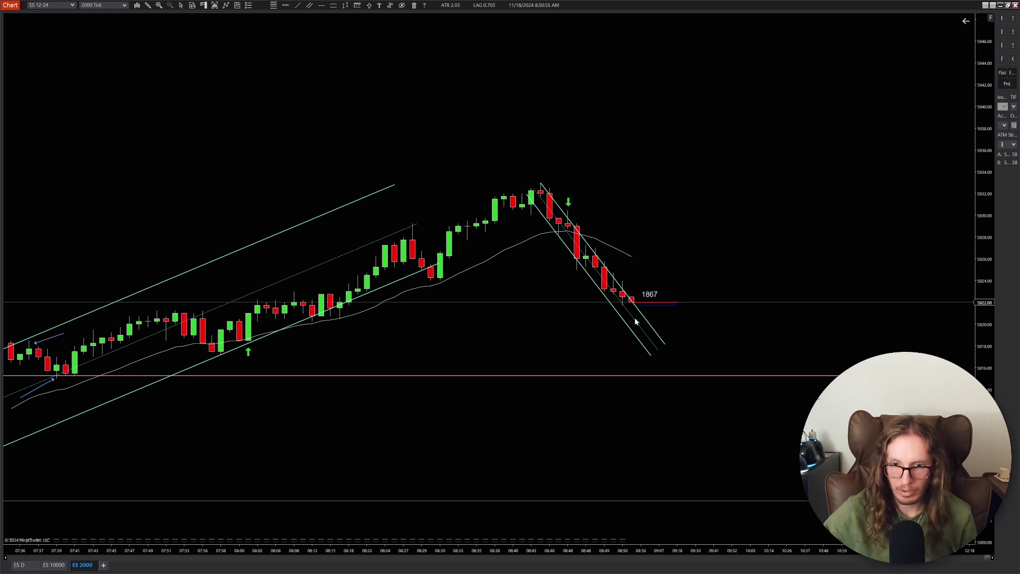
scroll(450, 419, "down", 3)
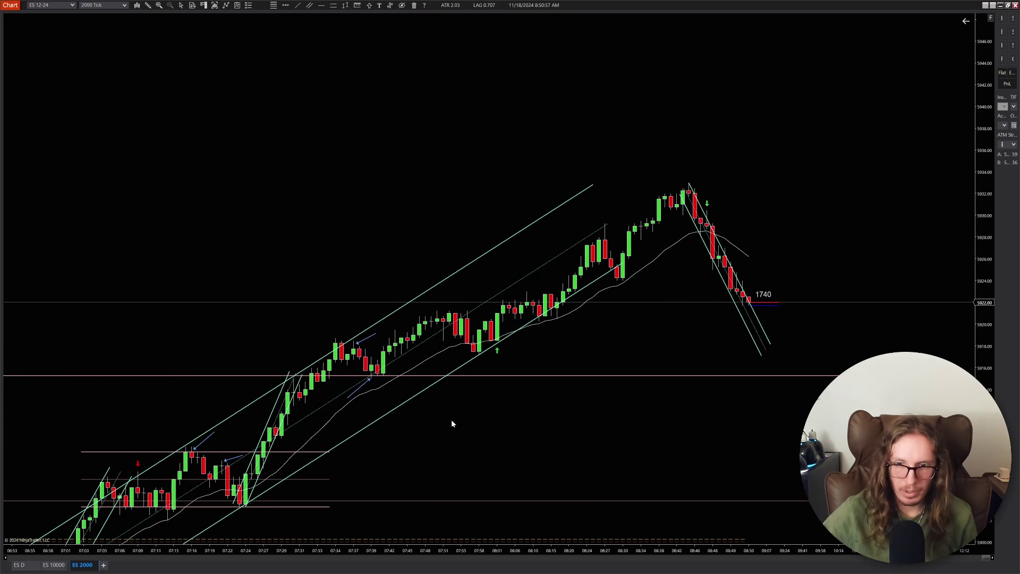
scroll(600, 443, "down", 5)
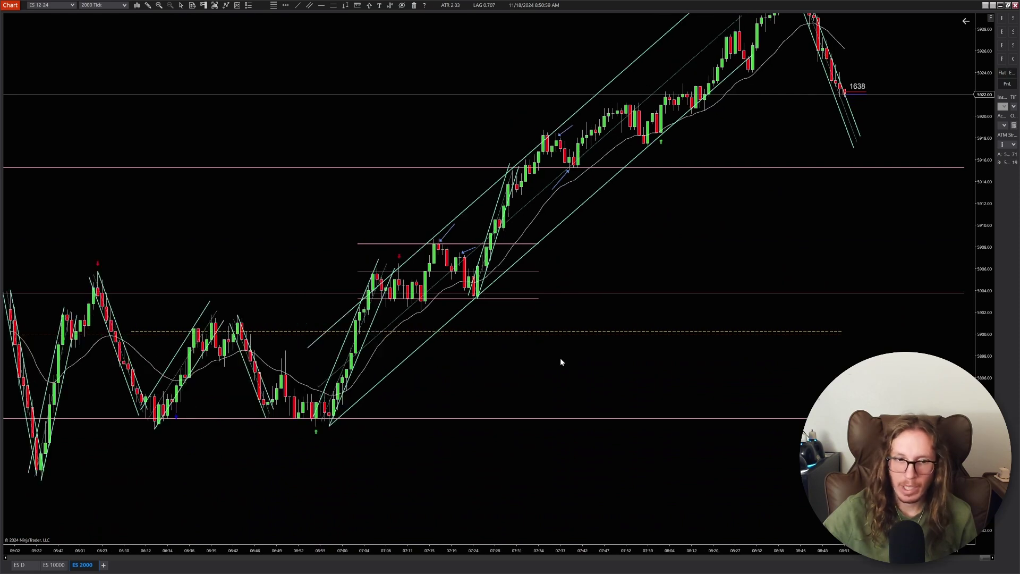
Examine the falling channel from the 06:19 red arrow and the blue-arrow signal at 06:35 near the lower horizontal level
left_click_drag(386, 451, 551, 374)
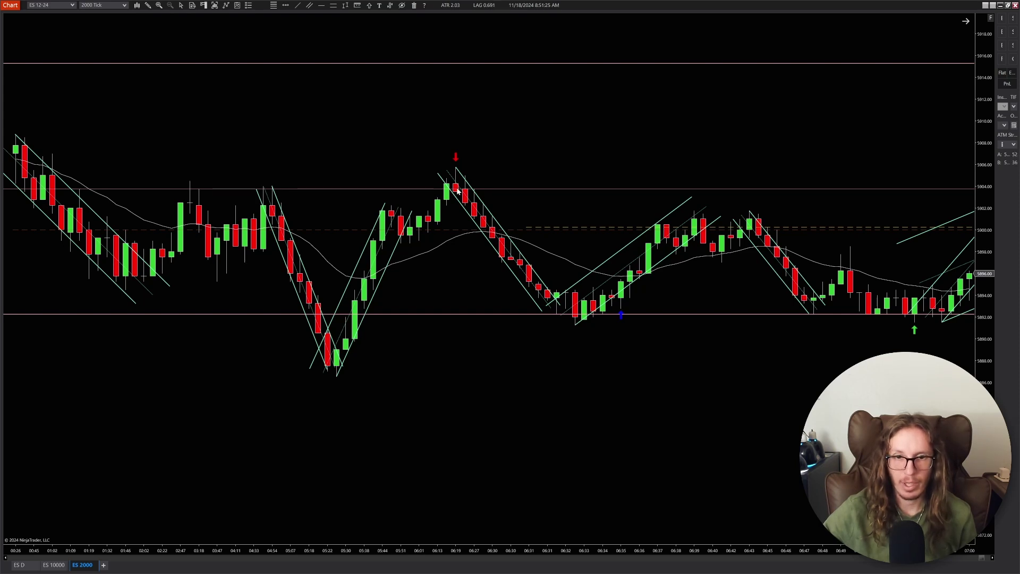
scroll(455, 198, "down", 1)
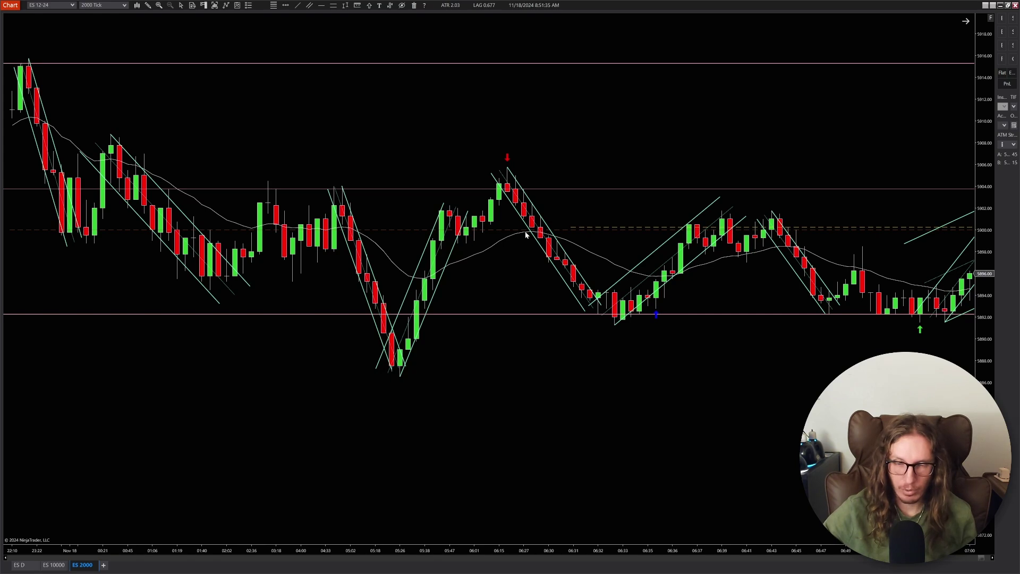
scroll(514, 210, "up", 2)
left_click_drag(510, 175, 475, 218)
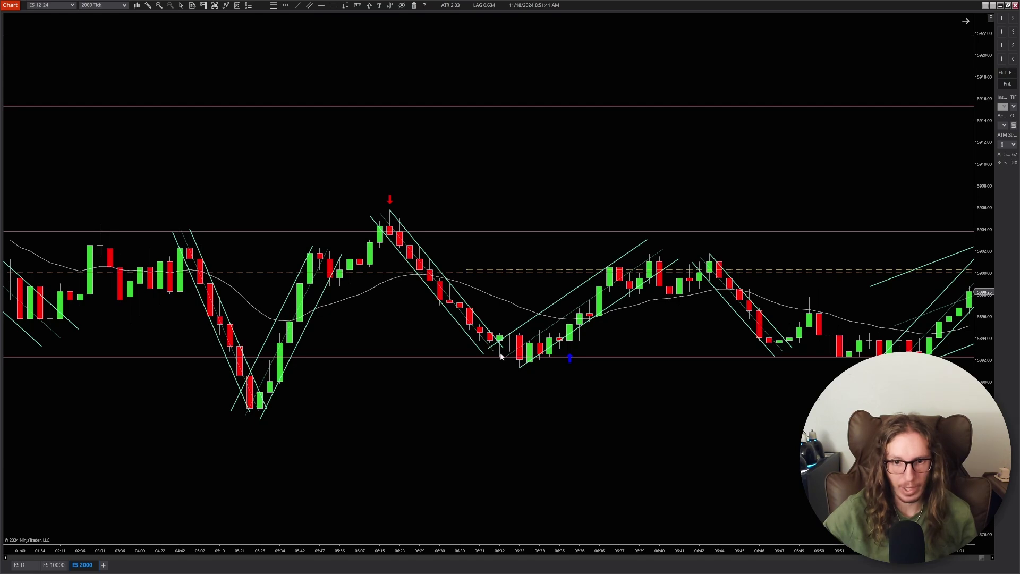
left_click_drag(556, 403, 464, 403)
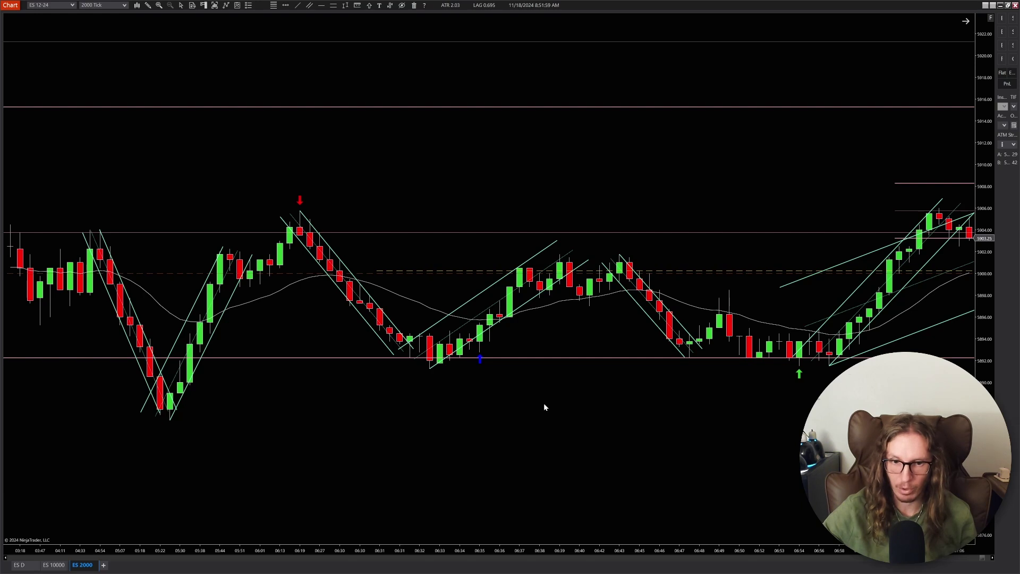
left_click_drag(544, 407, 504, 407)
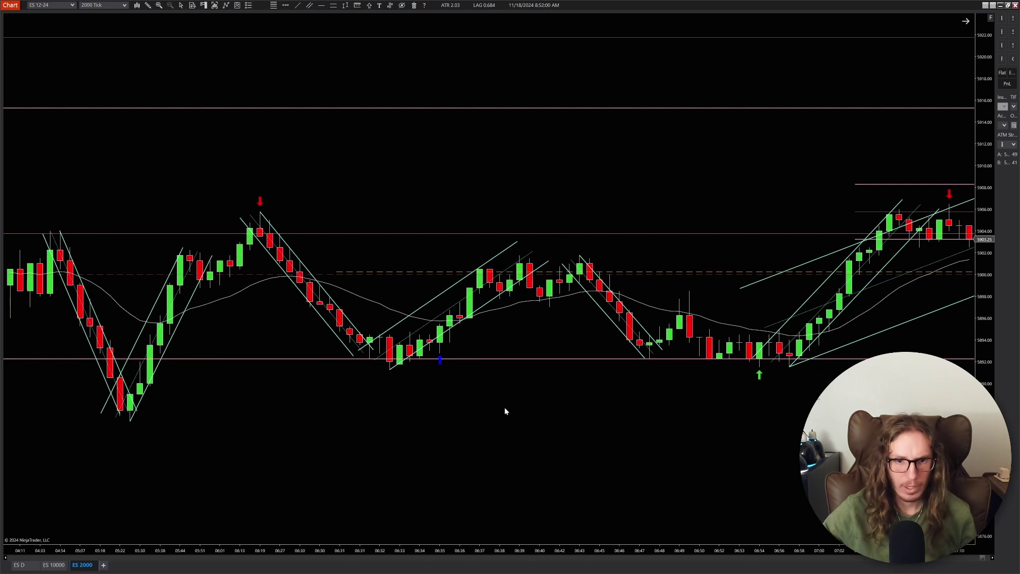
left_click(439, 359)
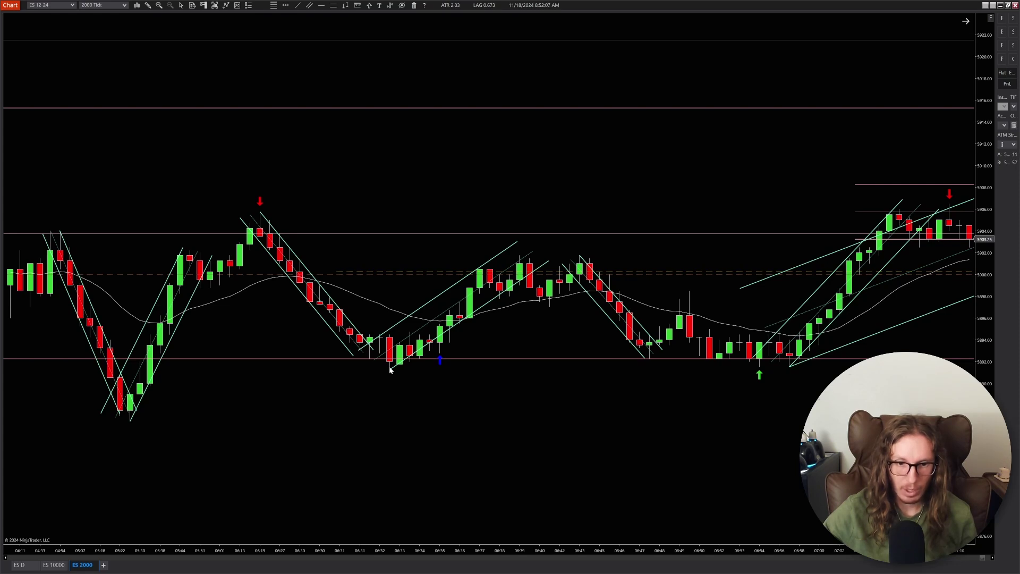
scroll(440, 351, "down", 3)
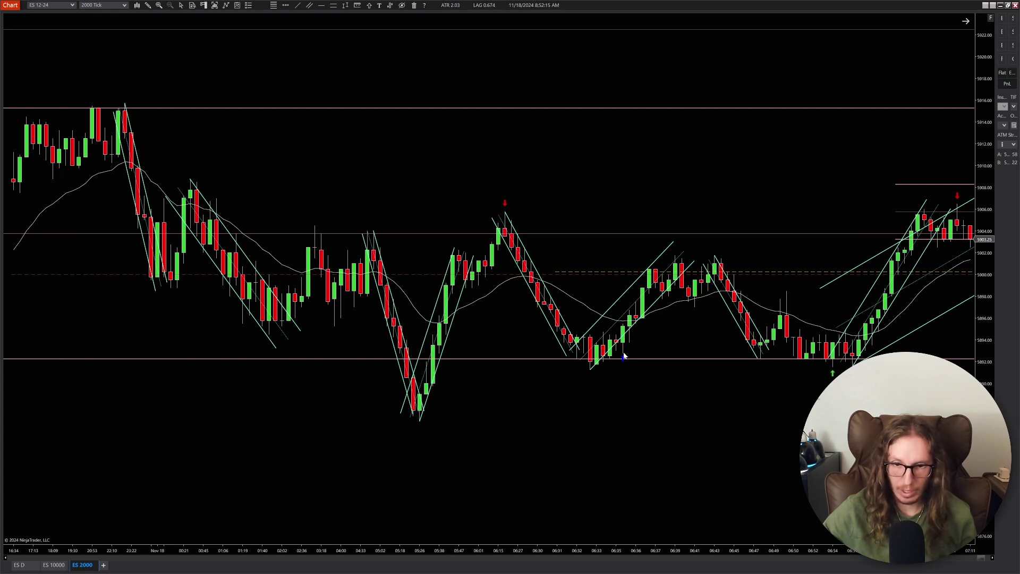
scroll(625, 356, "up", 1)
scroll(531, 390, "up", 1)
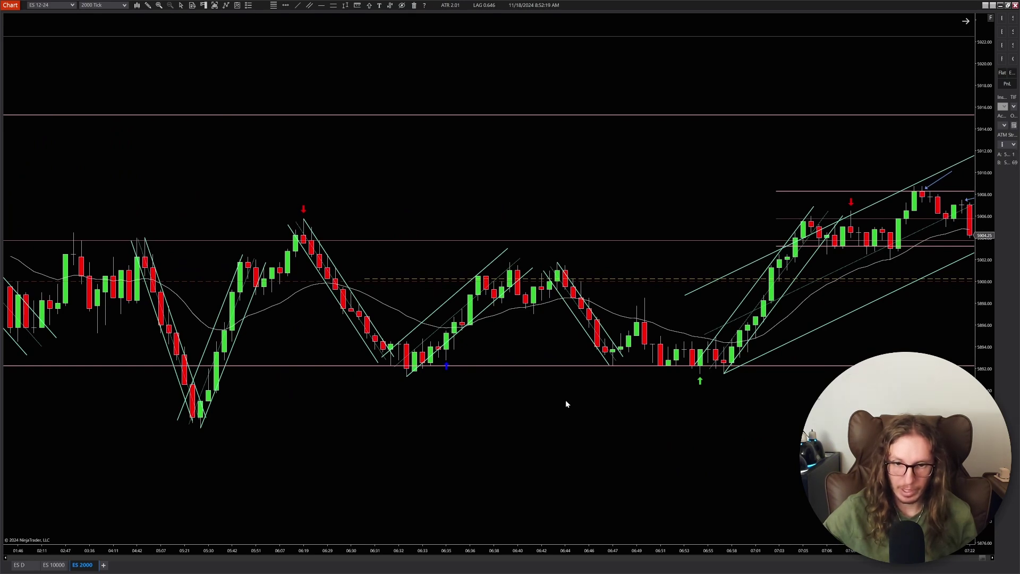
Examine the green-arrow long signal at 06:54, the steep rising channel after it and the red-arrow signal at 07:09
left_click_drag(565, 404, 295, 419)
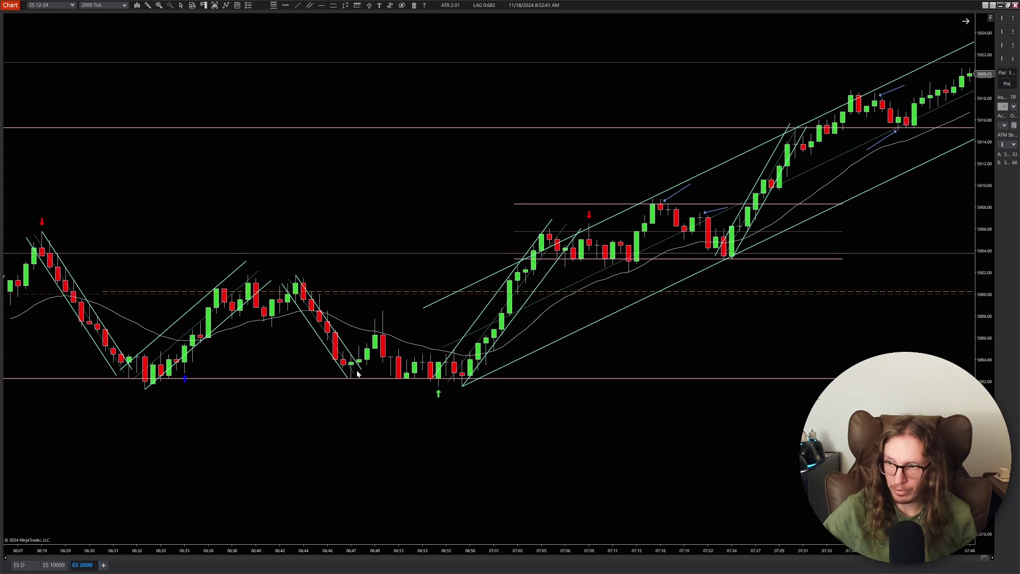
scroll(363, 388, "up", 2)
left_click_drag(376, 443, 492, 476)
scroll(494, 476, "up", 2)
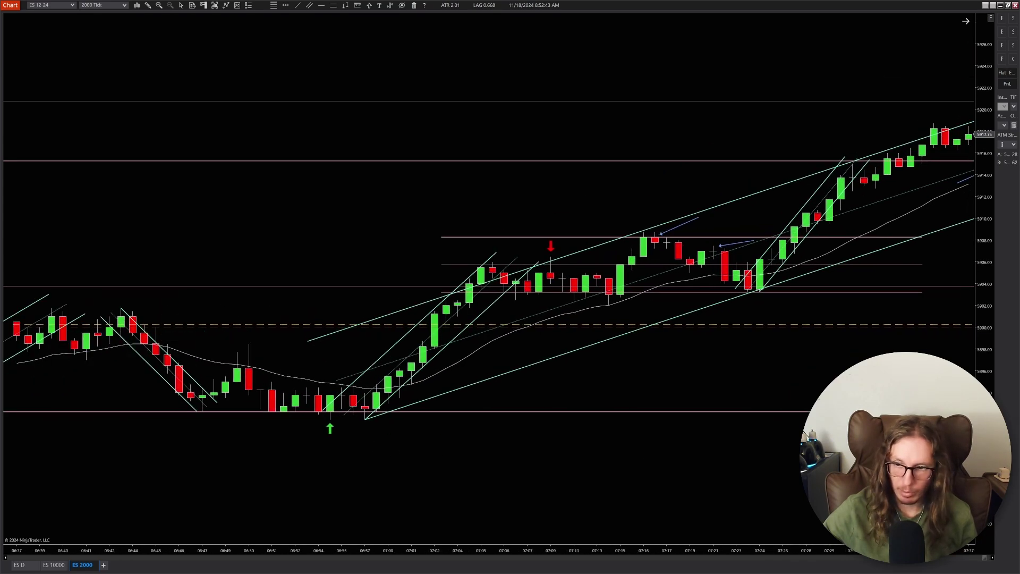
left_click_drag(984, 468, 985, 414)
left_click_drag(498, 492, 546, 417)
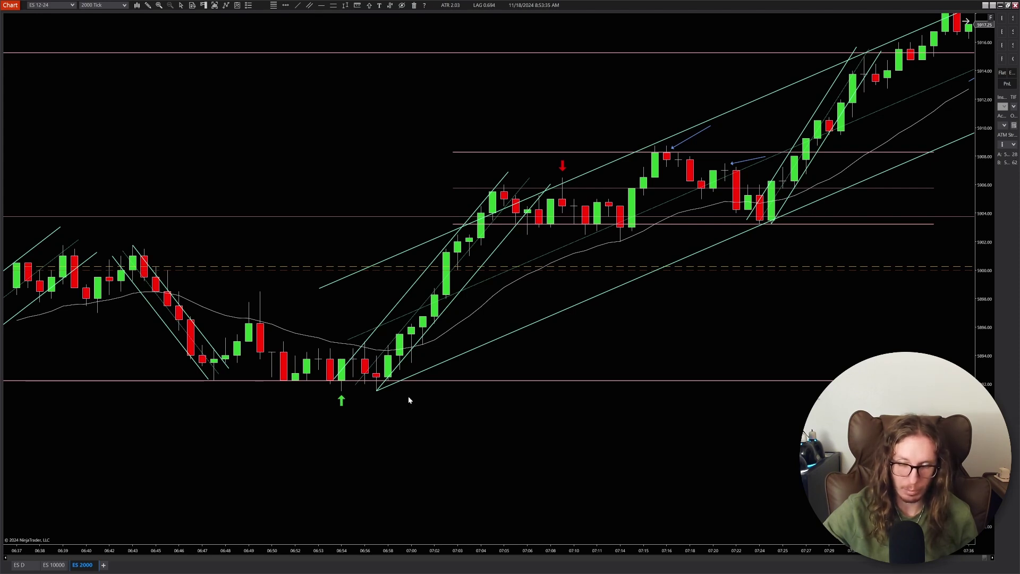
left_click_drag(468, 410, 411, 433)
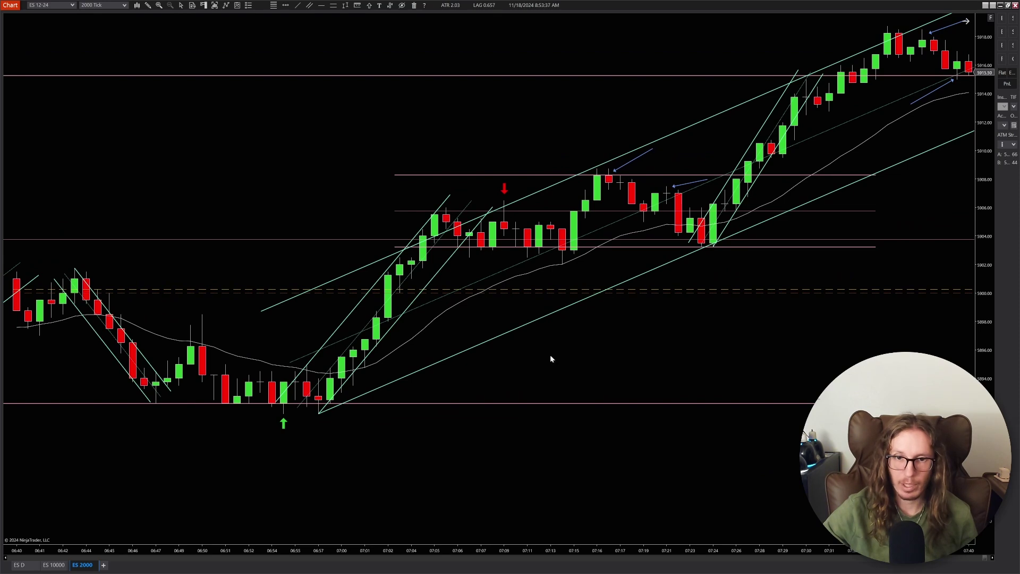
scroll(550, 358, "down", 5)
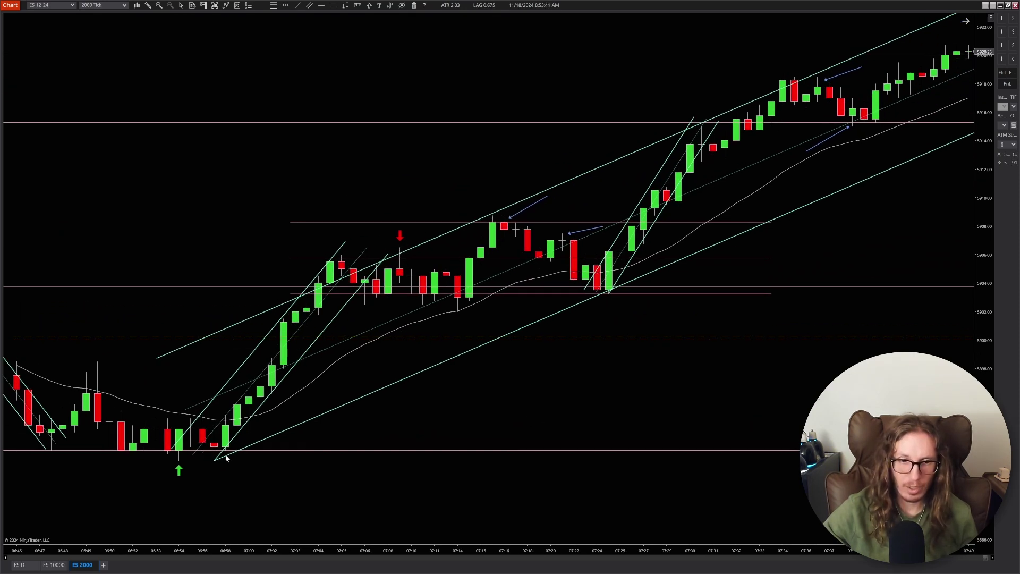
scroll(321, 425, "down", 5)
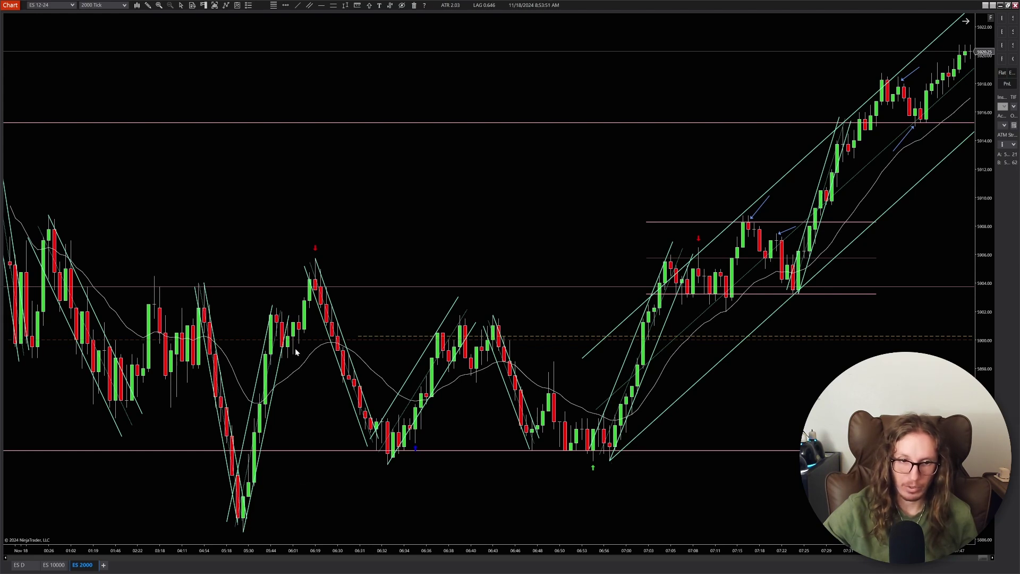
scroll(646, 382, "up", 3)
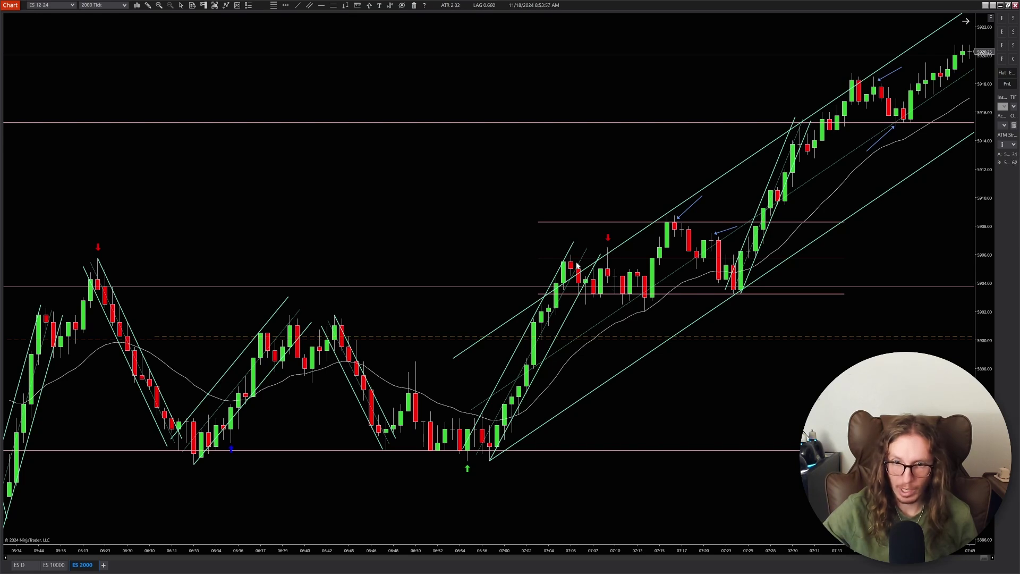
scroll(596, 285, "up", 1)
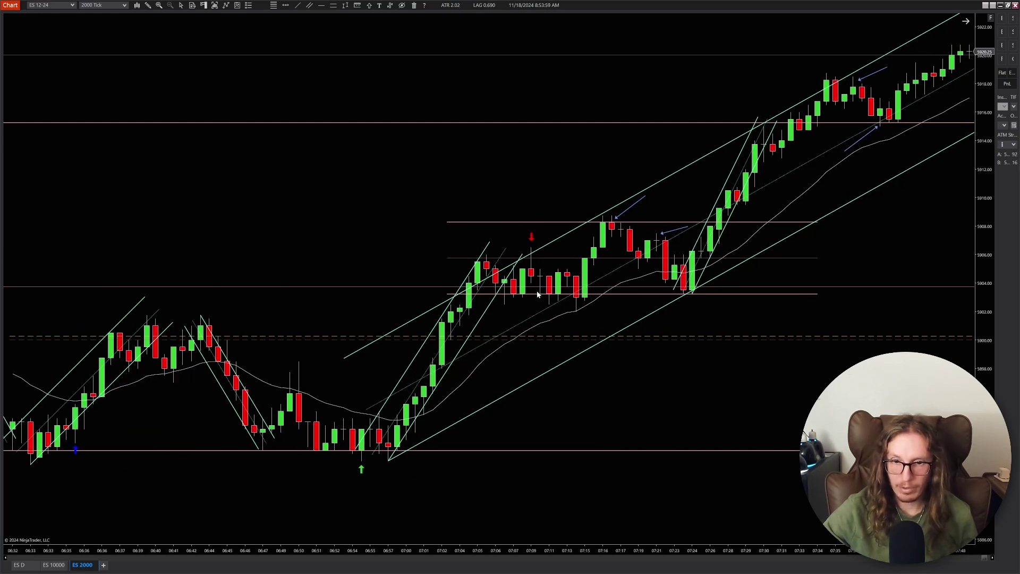
left_click_drag(570, 298, 462, 342)
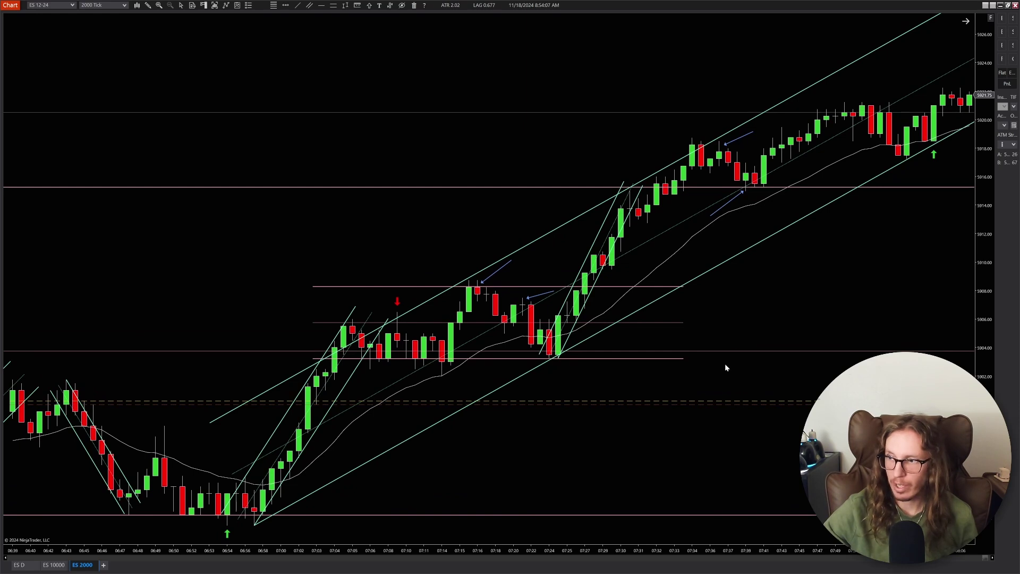
Flatten the slope of the falling channel at the latest candles slightly and shorten its lines to end near 08:53
left_click_drag(633, 450, 418, 477)
left_click_drag(917, 244, 603, 414)
left_click_drag(847, 338, 703, 331)
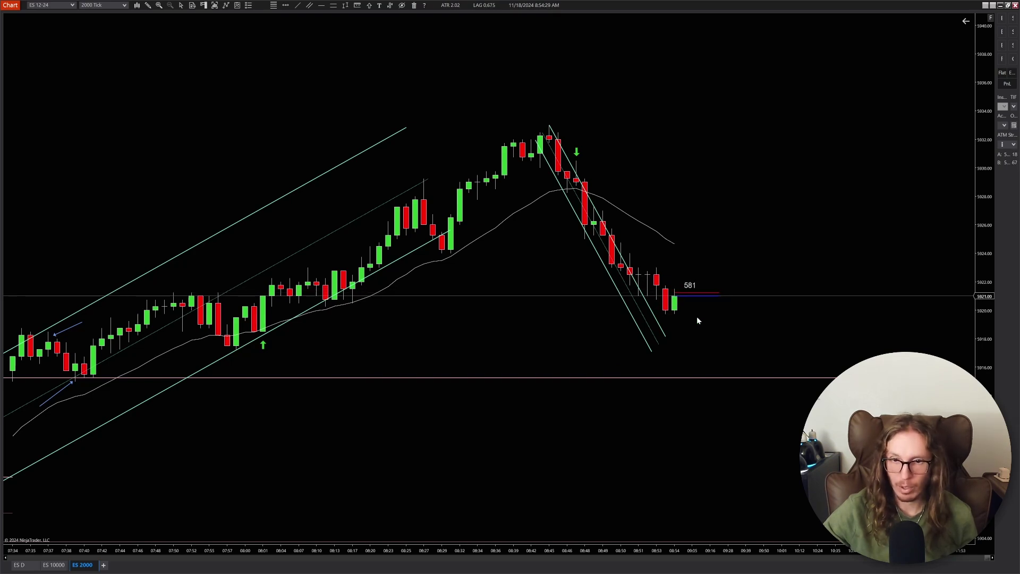
left_click(666, 336)
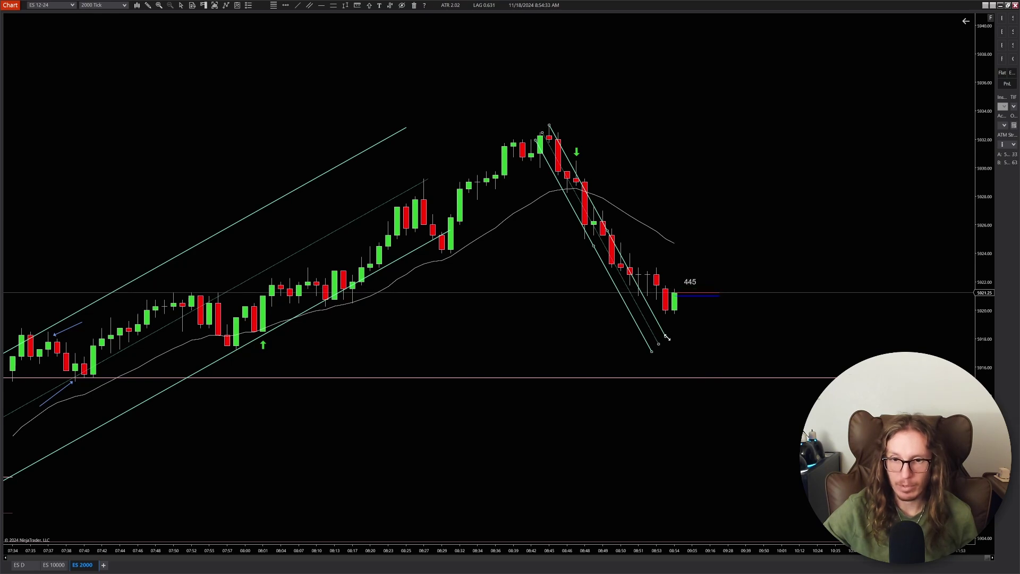
left_click_drag(667, 338, 672, 332)
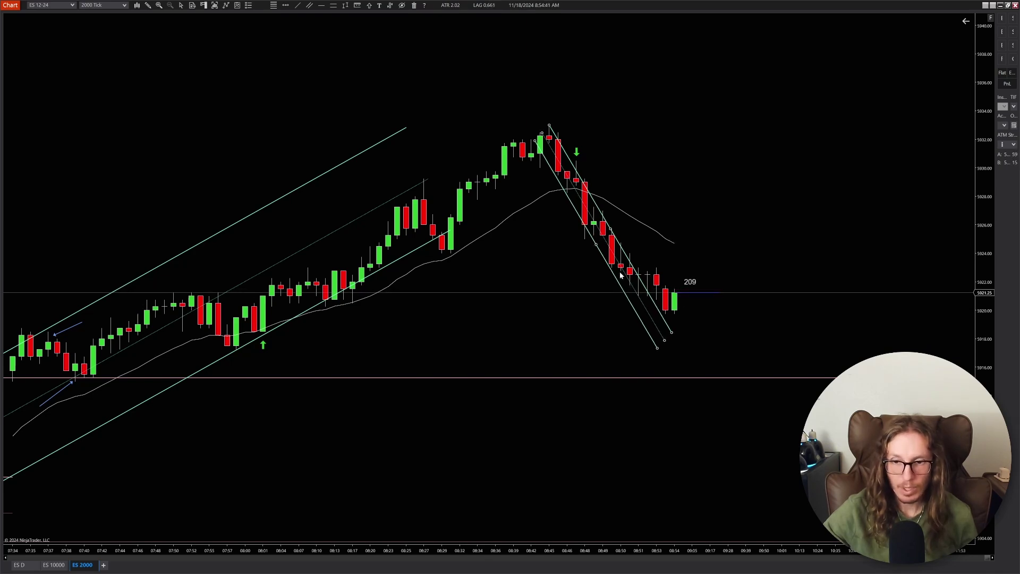
left_click_drag(671, 331, 653, 296)
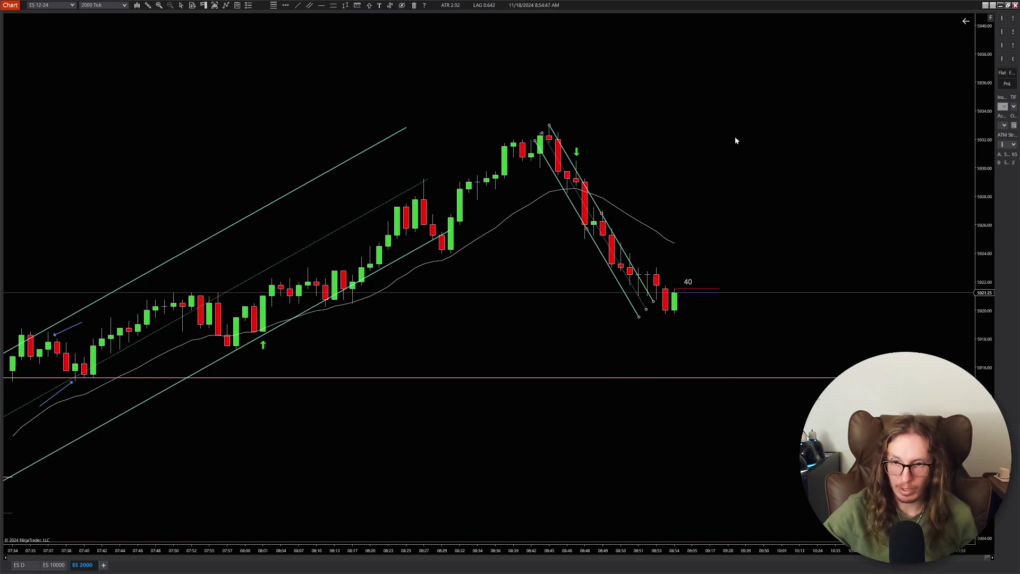
Examine the sideways range after the 07:05 high, including the 07:09 red arrow and the blue arrows at its highs
scroll(588, 405, "up", 10)
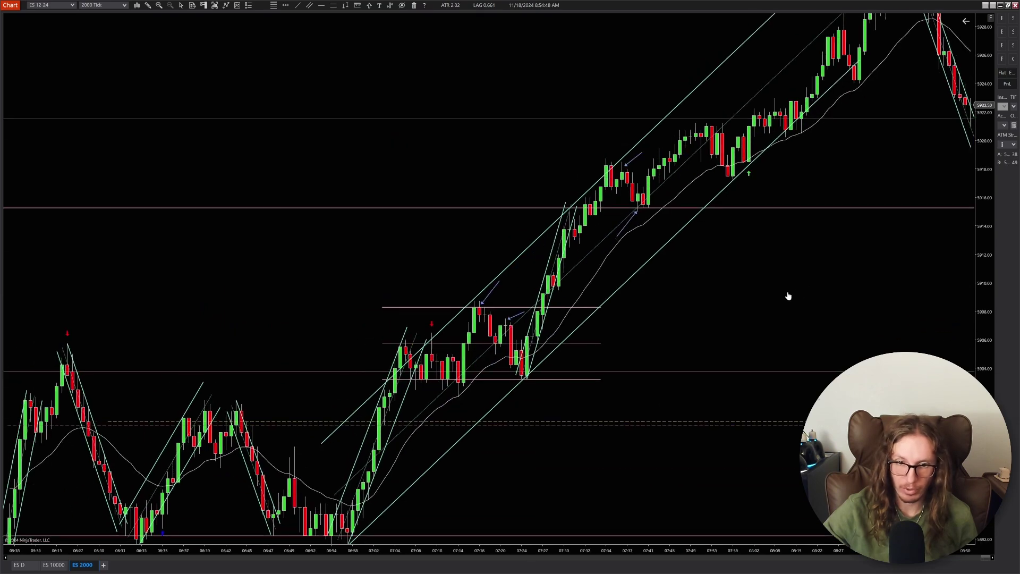
left_click_drag(789, 296, 794, 284)
scroll(542, 415, "up", 5)
left_click_drag(451, 298, 867, 337)
scroll(618, 466, "up", 2)
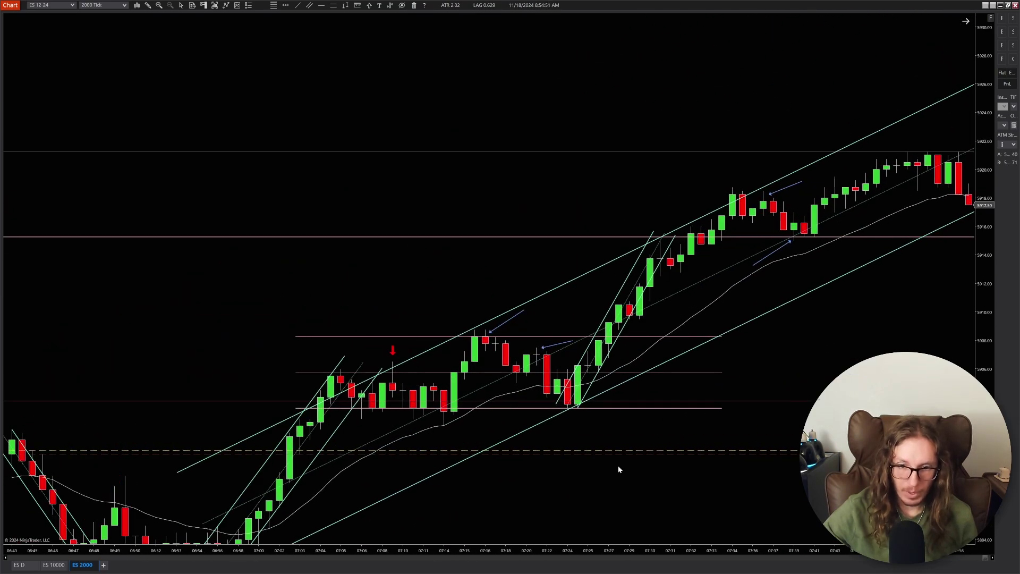
left_click_drag(618, 466, 663, 383)
scroll(665, 391, "up", 3)
left_click_drag(987, 412, 994, 335)
scroll(750, 382, "up", 2)
left_click_drag(615, 421, 795, 413)
scroll(715, 402, "down", 1)
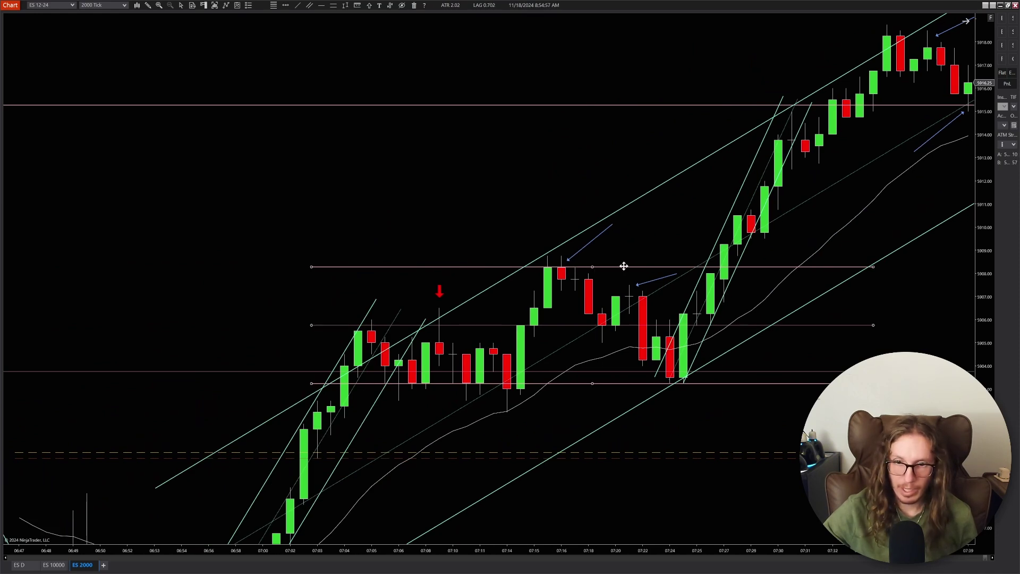
Examine the red-line range between 07:09 and 07:24, its blue-arrow highs and the steep rising channel that follows
left_click(593, 265)
left_click_drag(593, 266, 593, 266)
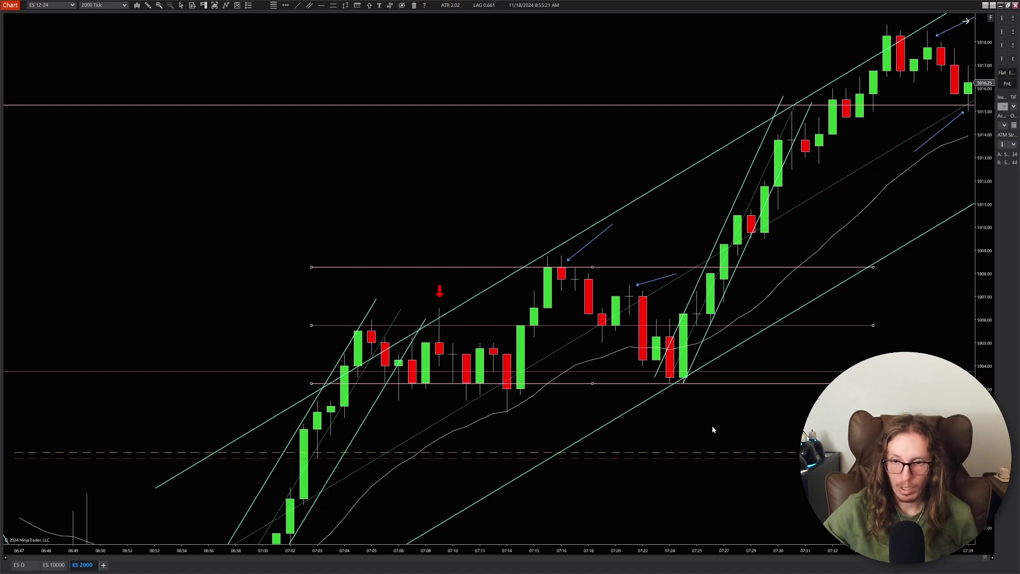
left_click_drag(712, 428, 579, 399)
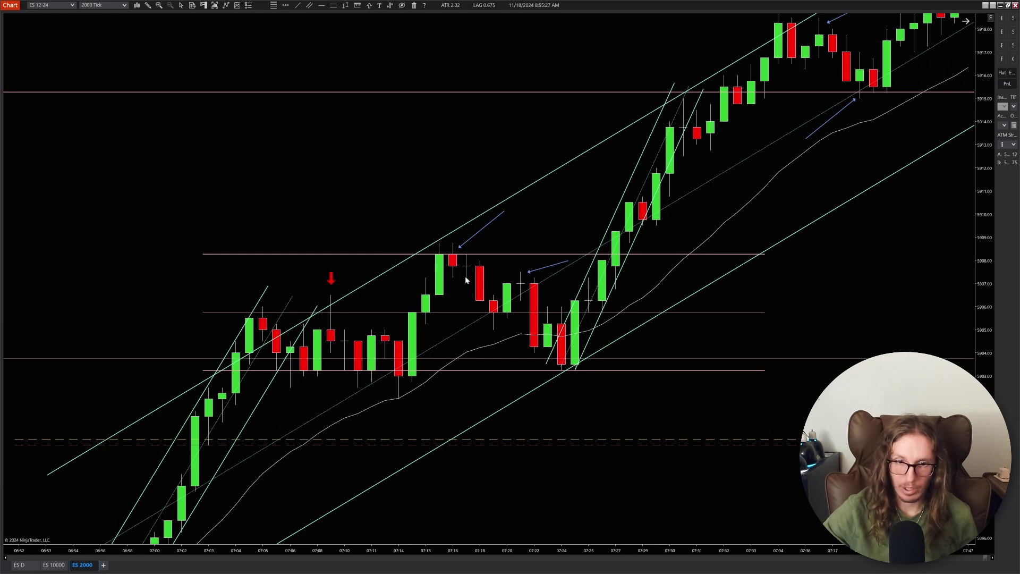
scroll(686, 415, "down", 1)
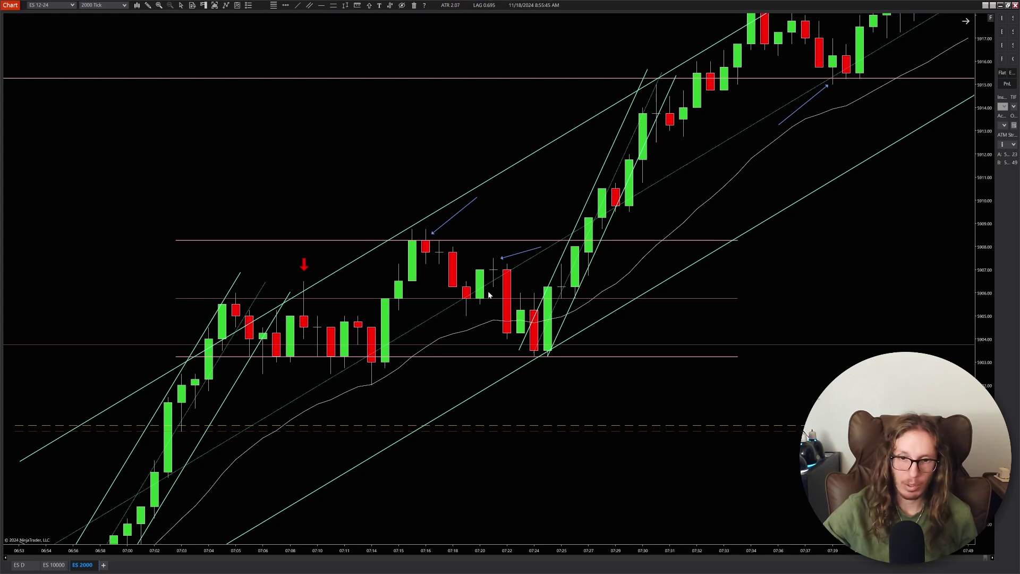
scroll(676, 409, "down", 5)
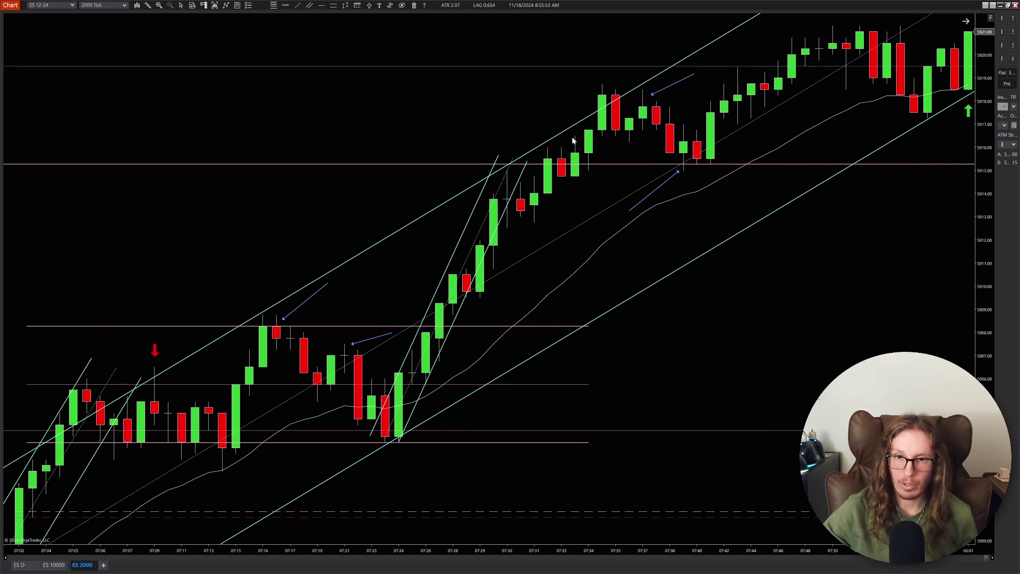
Widen the large rising channel by raising its upper line to just above the 07:34 high
left_click_drag(814, 278, 676, 351)
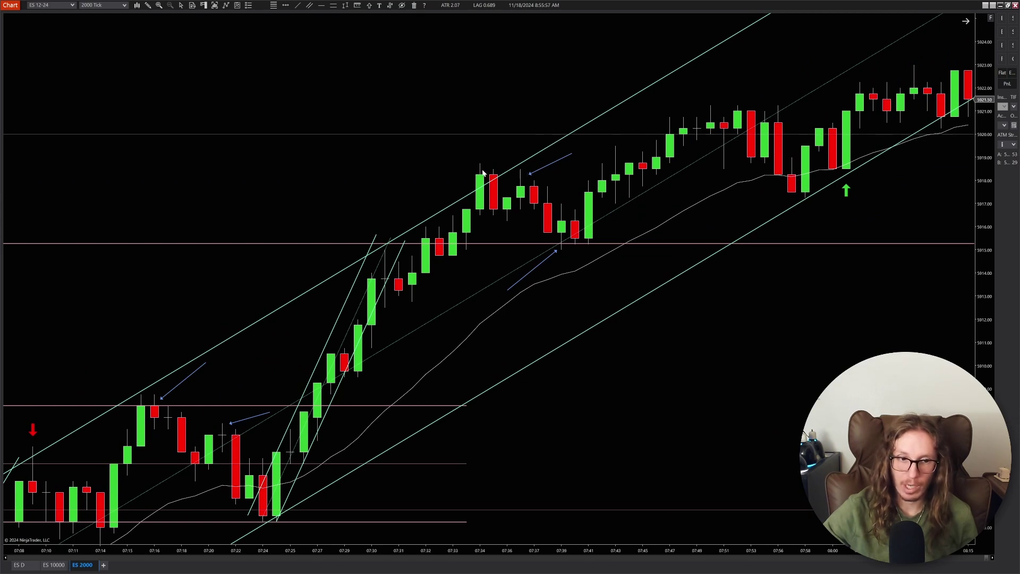
scroll(482, 170, "down", 2)
scroll(482, 174, "down", 1)
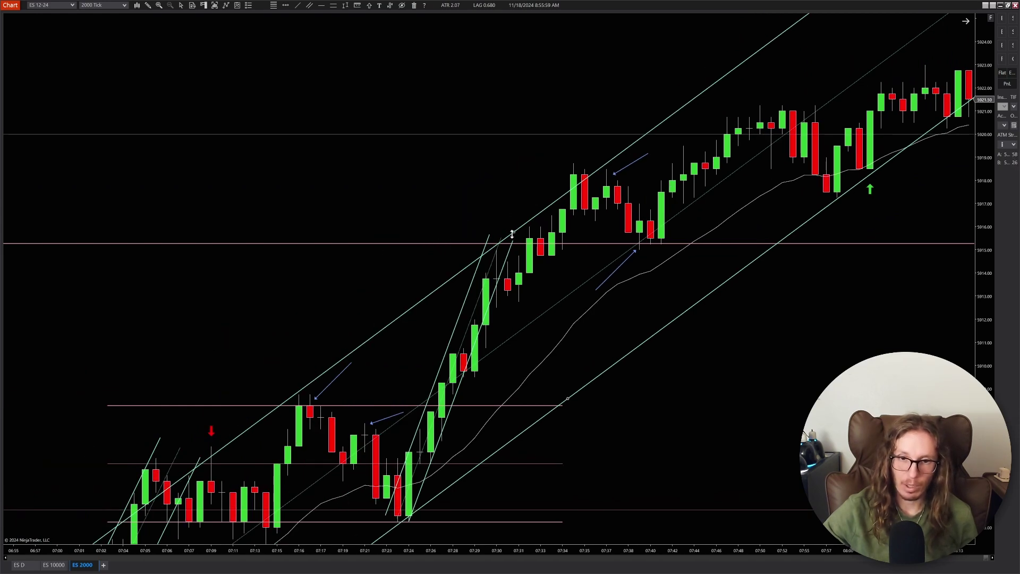
left_click_drag(515, 234, 510, 221)
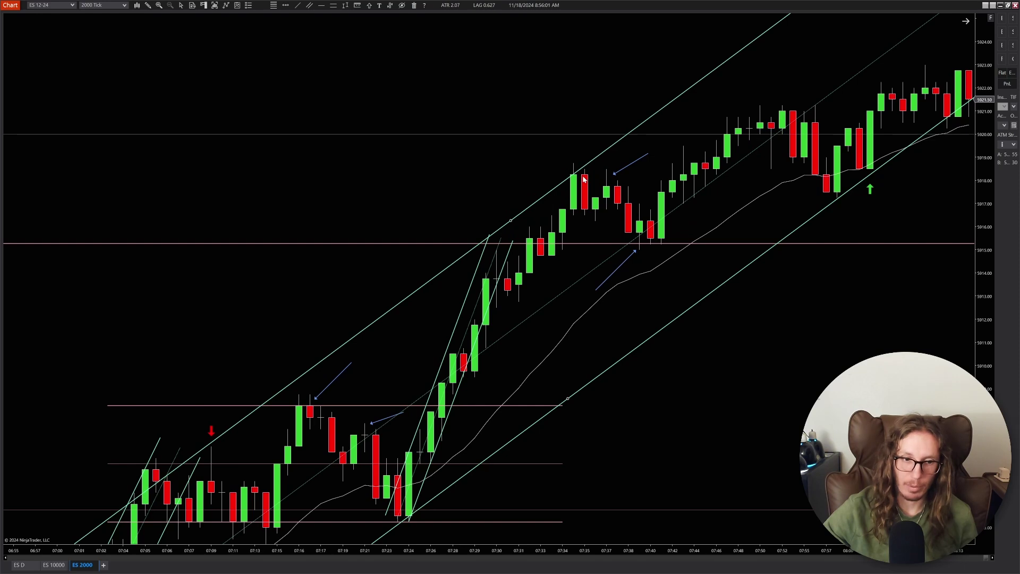
left_click_drag(510, 219, 505, 202)
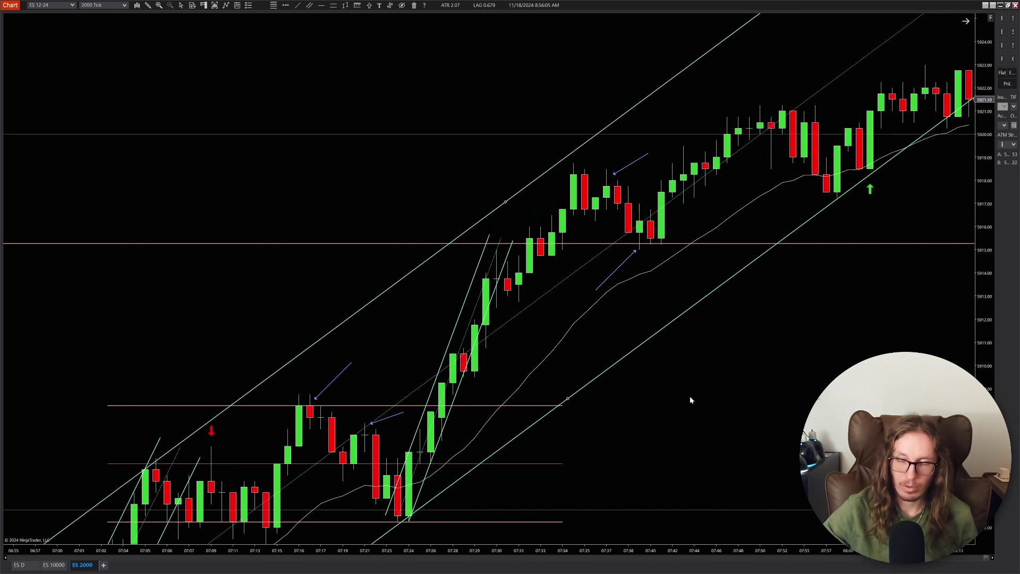
Examine the 07:34 high and the blue-arrow signals at about 07:37 and 07:40 inside the widened rising channel
scroll(687, 396, "up", 3)
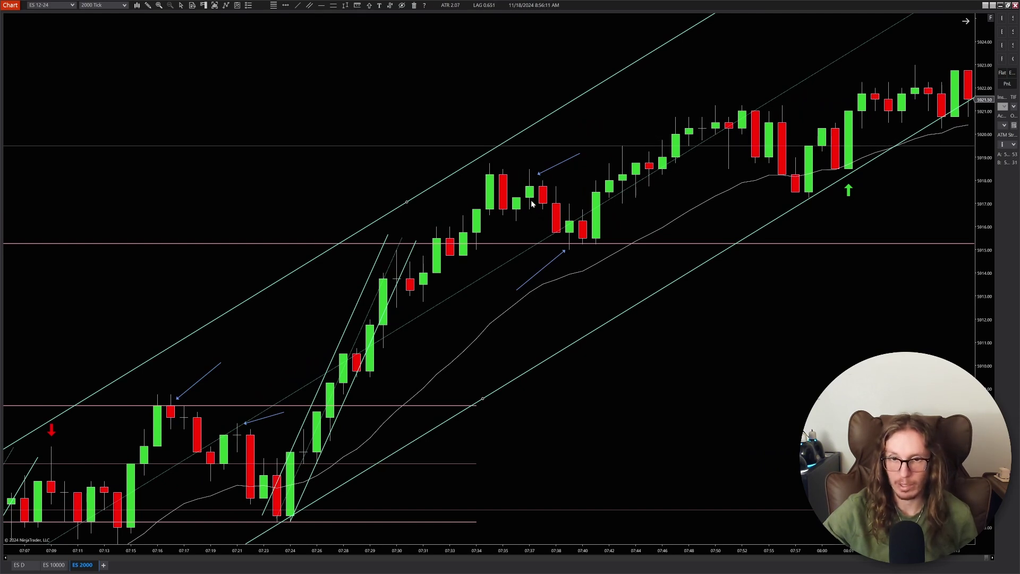
left_click_drag(739, 345, 646, 376)
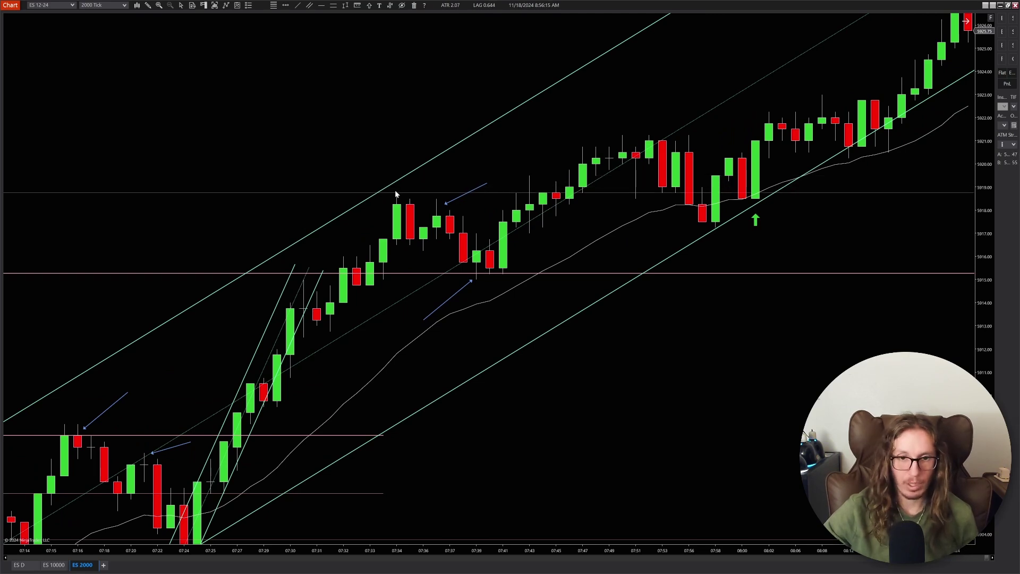
left_click_drag(394, 190, 378, 284)
left_click_drag(410, 215, 439, 218)
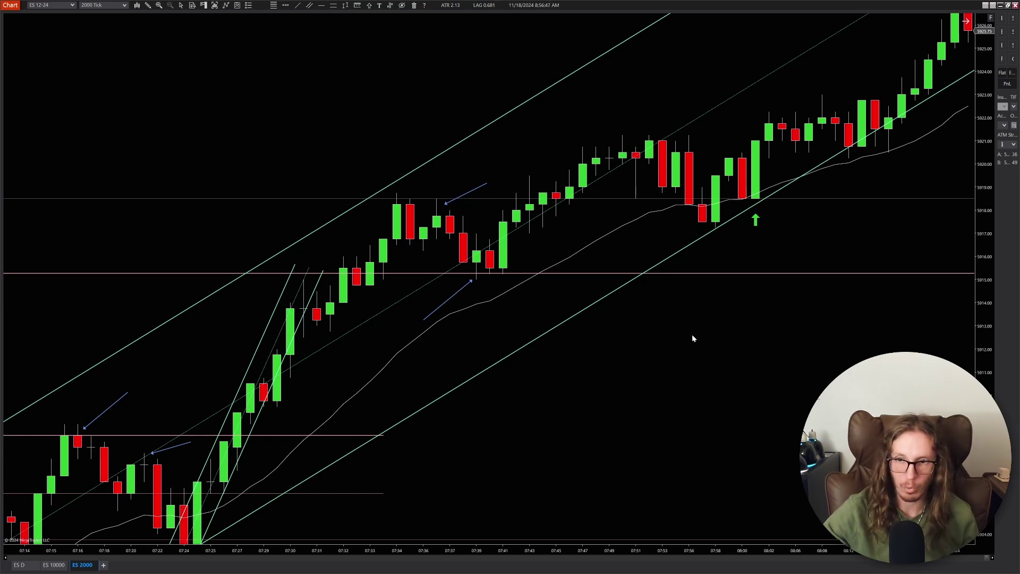
Draw a short horizontal line just above the red candle preceding the green-arrow candle at 08:01
scroll(692, 336, "down", 5)
scroll(685, 346, "down", 3)
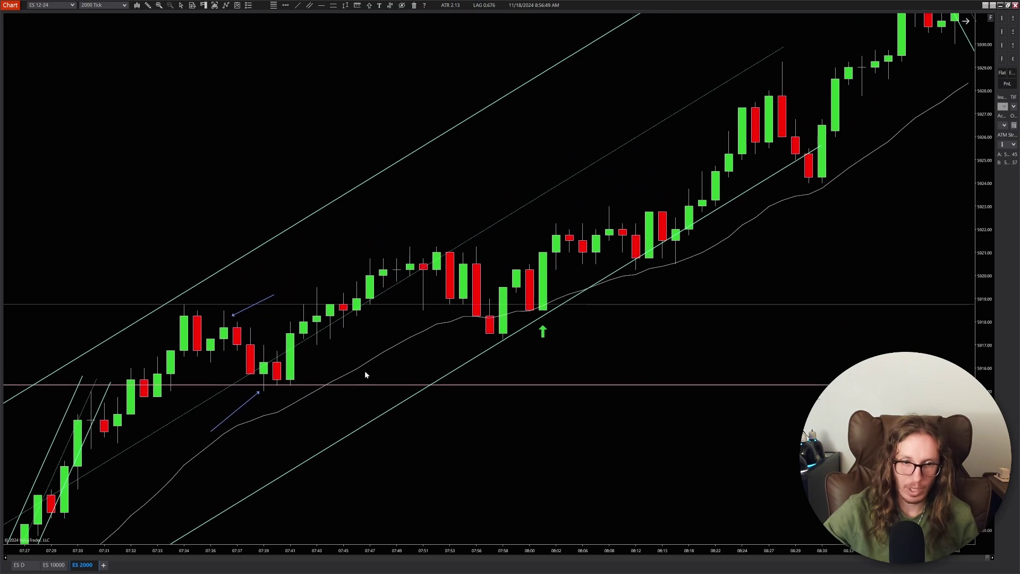
scroll(627, 371, "down", 3)
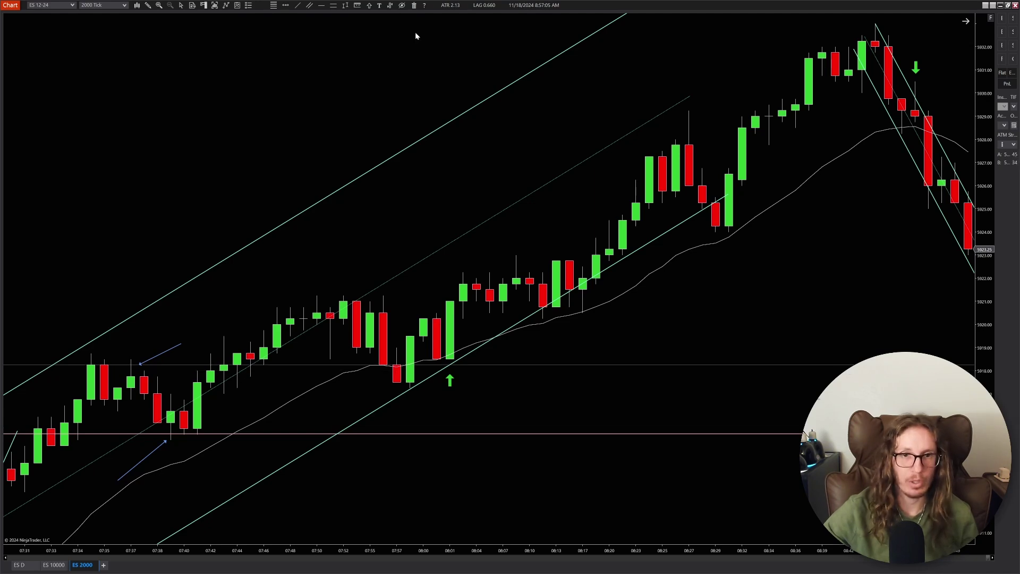
left_click(323, 8)
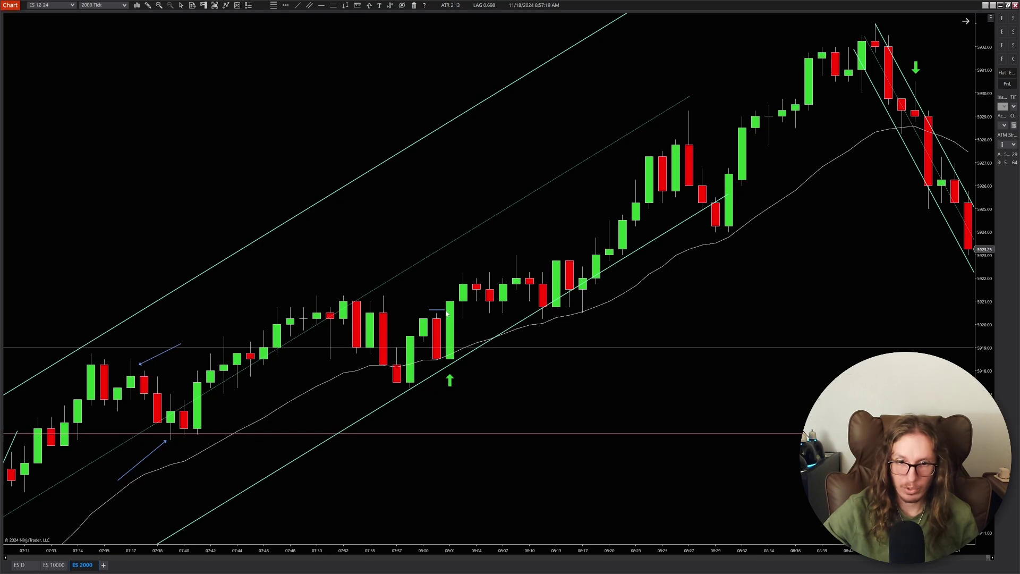
Examine the advance after the 08:01 green arrow, the steep falling channel from the 08:45 high and the latest candles
scroll(587, 385, "down", 6)
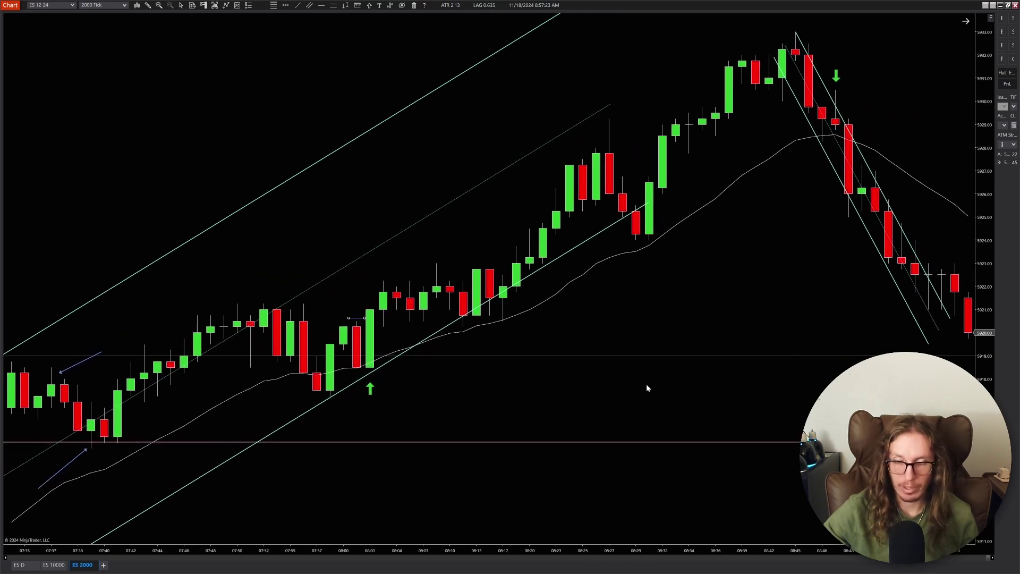
left_click_drag(747, 339, 626, 382)
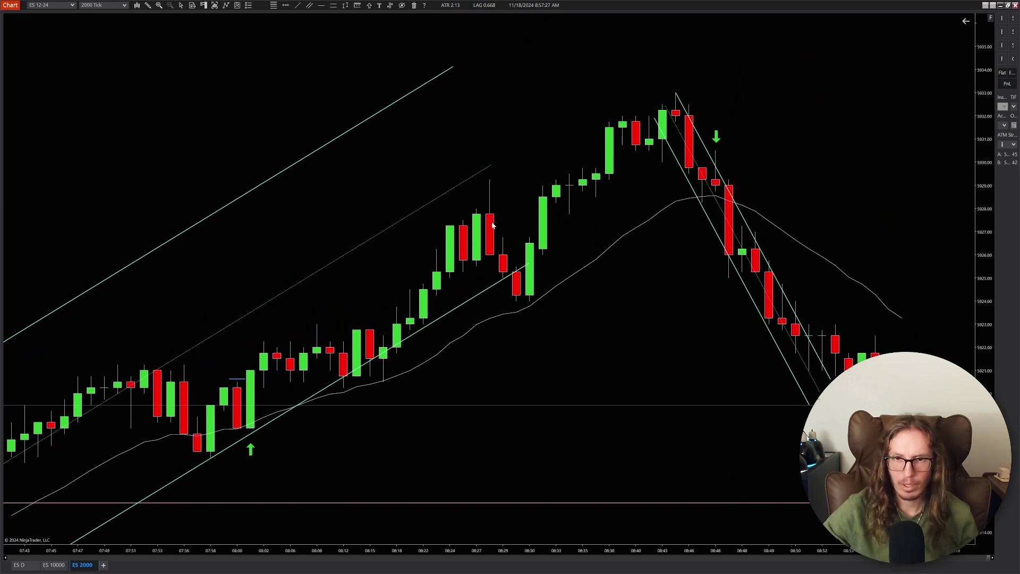
scroll(641, 335, "down", 10)
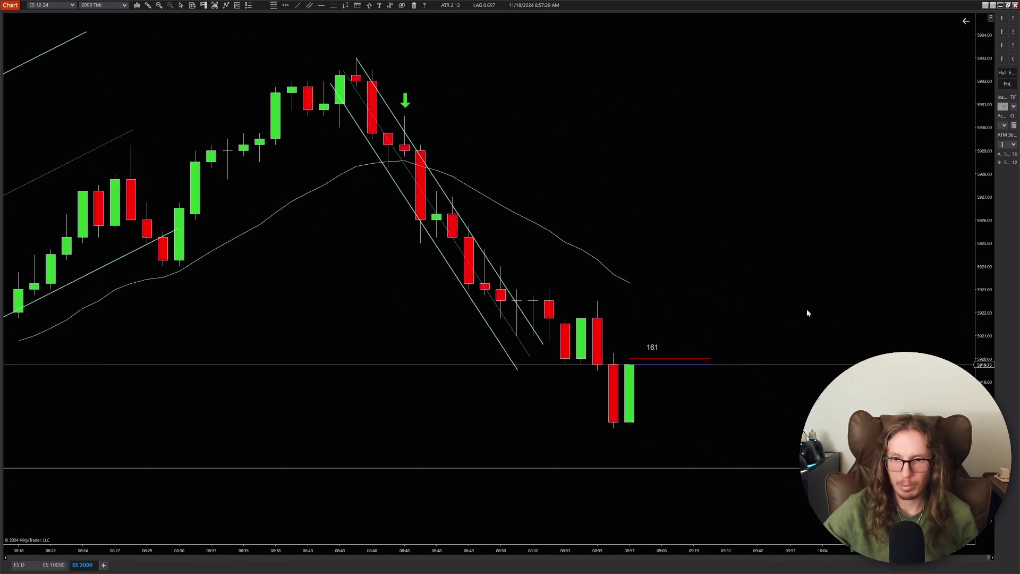
scroll(772, 312, "down", 1)
left_click_drag(754, 309, 660, 322)
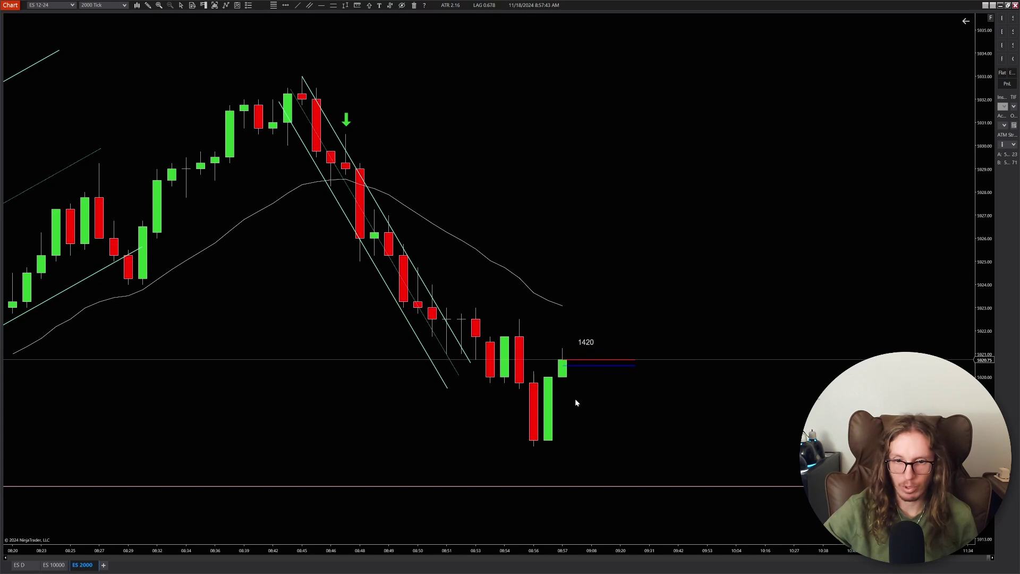
scroll(784, 336, "down", 2)
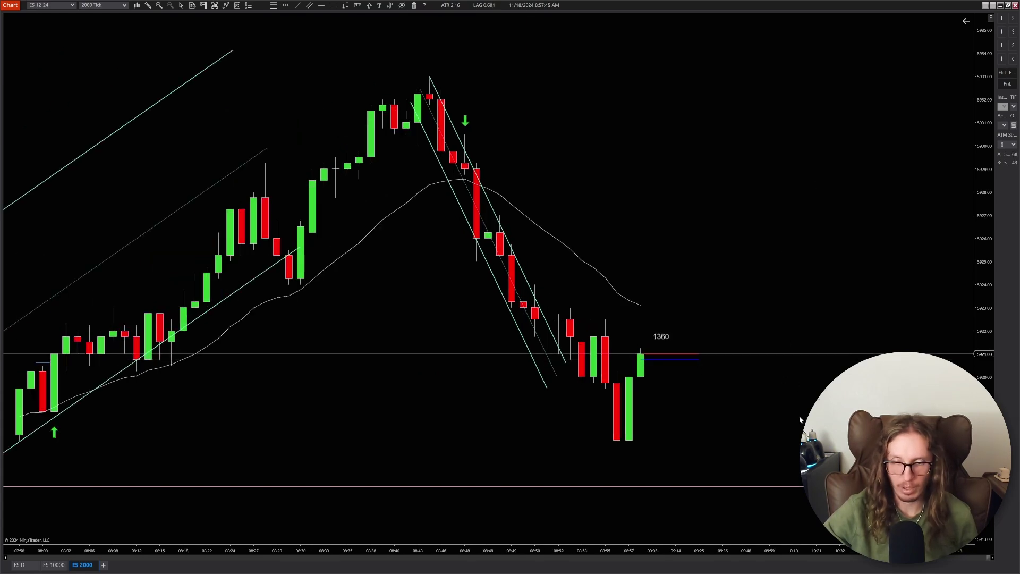
left_click_drag(637, 381, 496, 377)
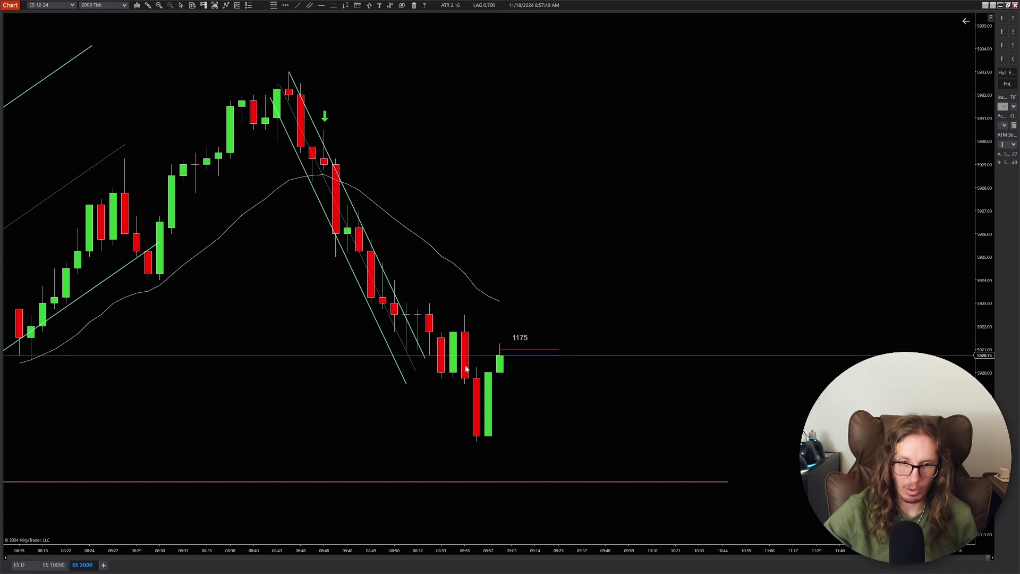
scroll(626, 440, "up", 1)
scroll(606, 437, "down", 2)
scroll(605, 437, "up", 1)
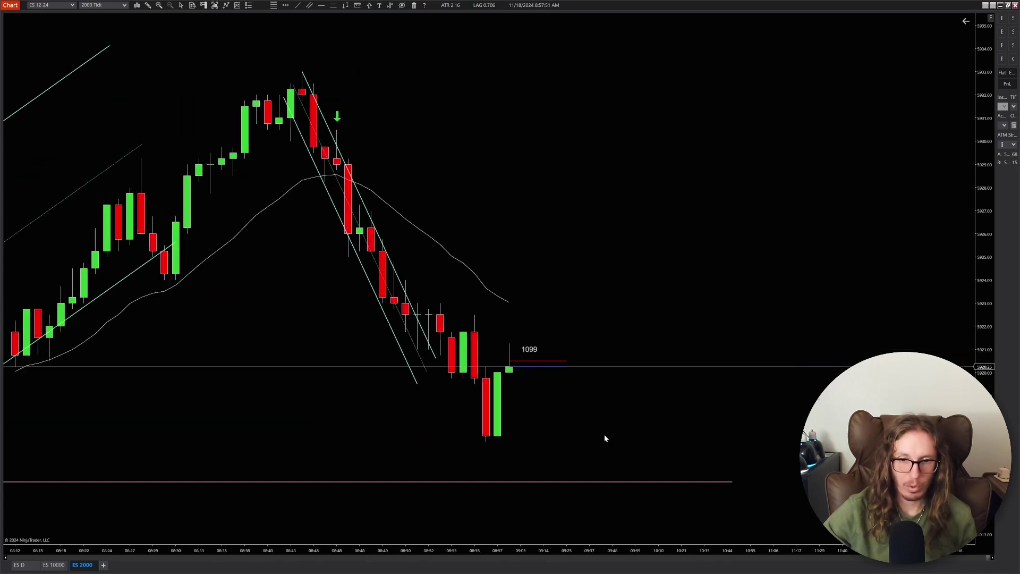
Draw a falling trend channel from the 08:53 high, with its parallel line along the 08:56 low
left_click_drag(606, 436, 666, 431)
scroll(666, 430, "up", 3)
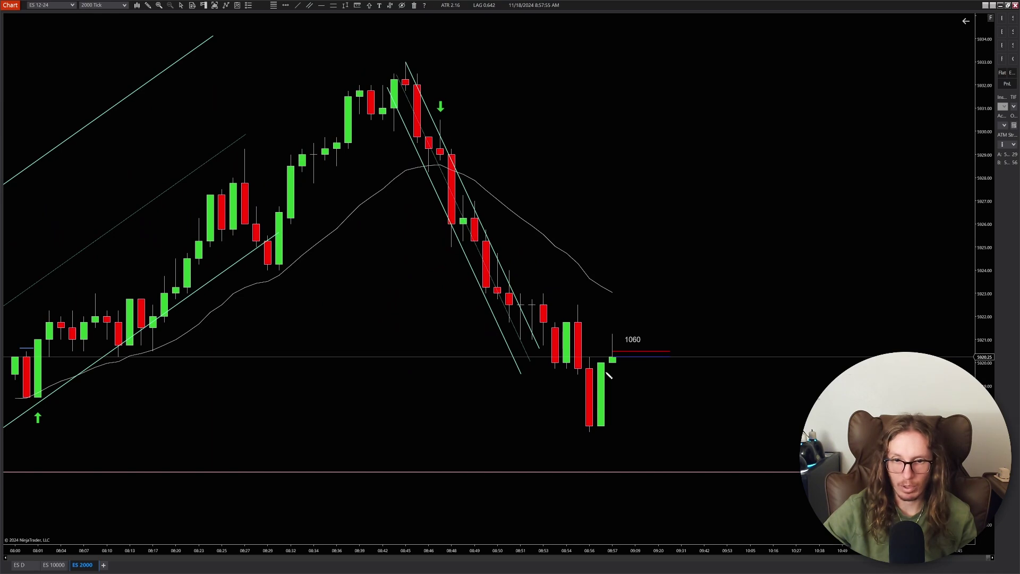
left_click(543, 294)
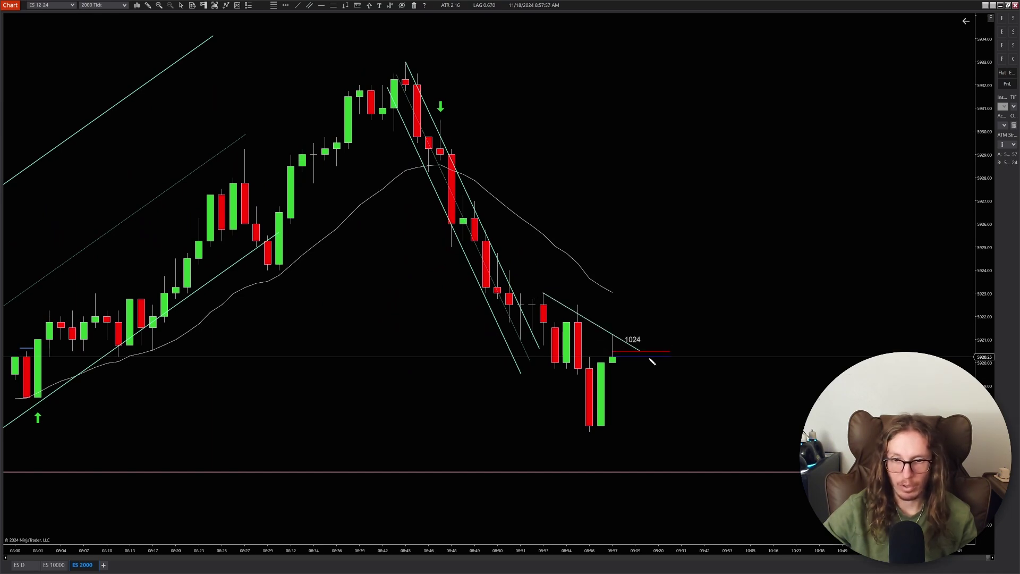
left_click(762, 471)
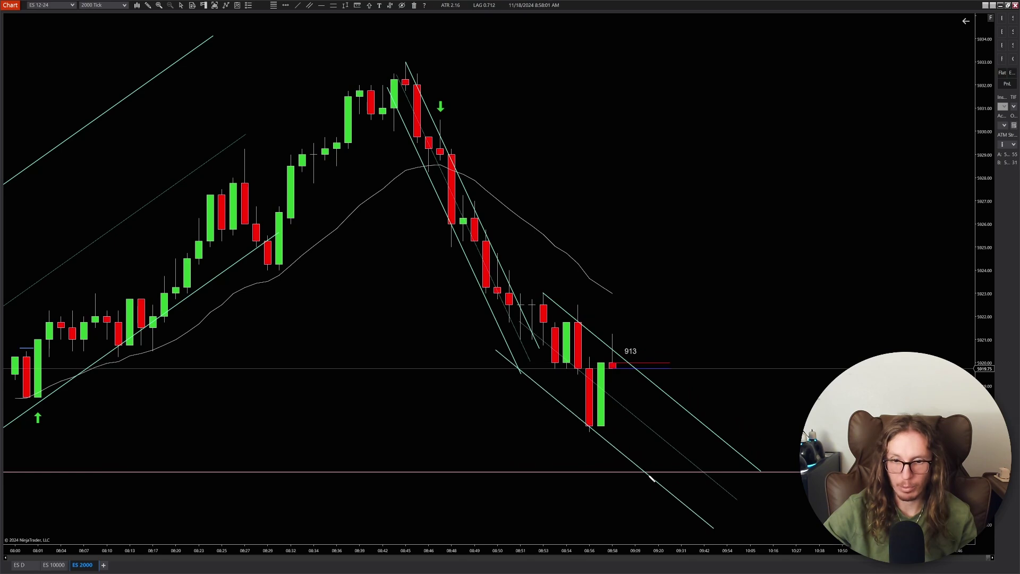
left_click(652, 478)
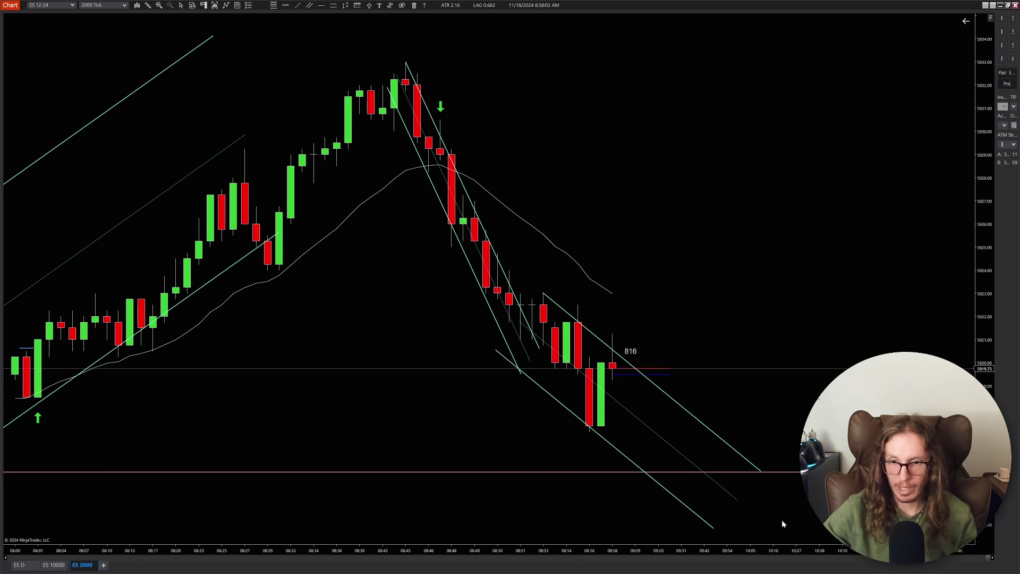
Delete the falling trend channel that starts at the 08:53 high
left_click_drag(796, 414, 716, 361)
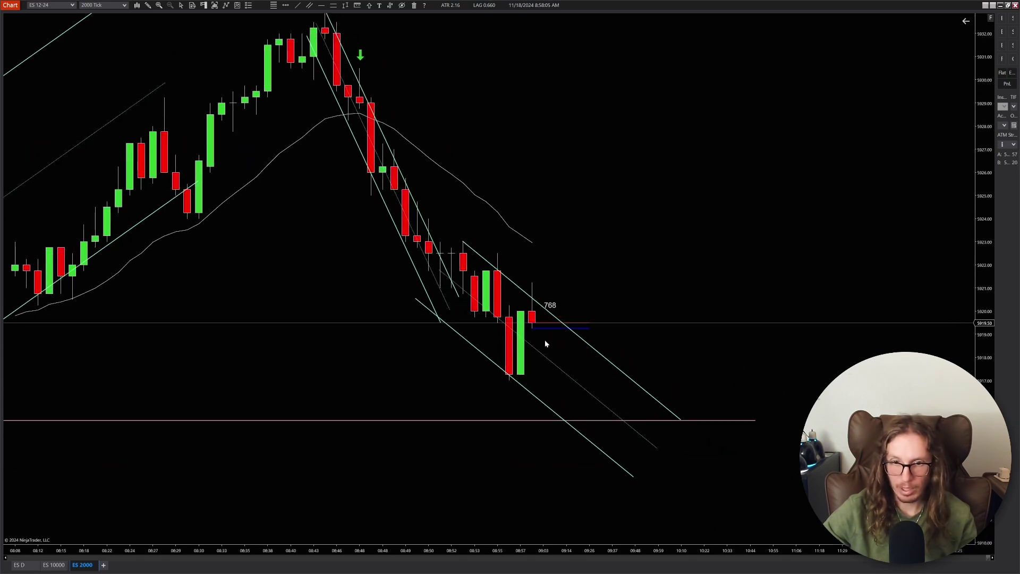
scroll(637, 323, "up", 2)
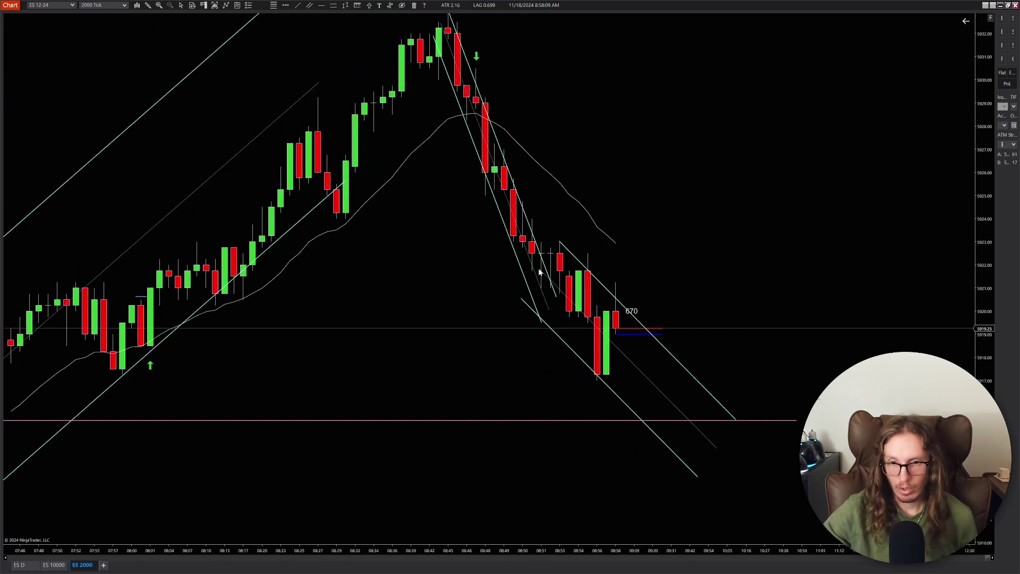
scroll(602, 375, "down", 2)
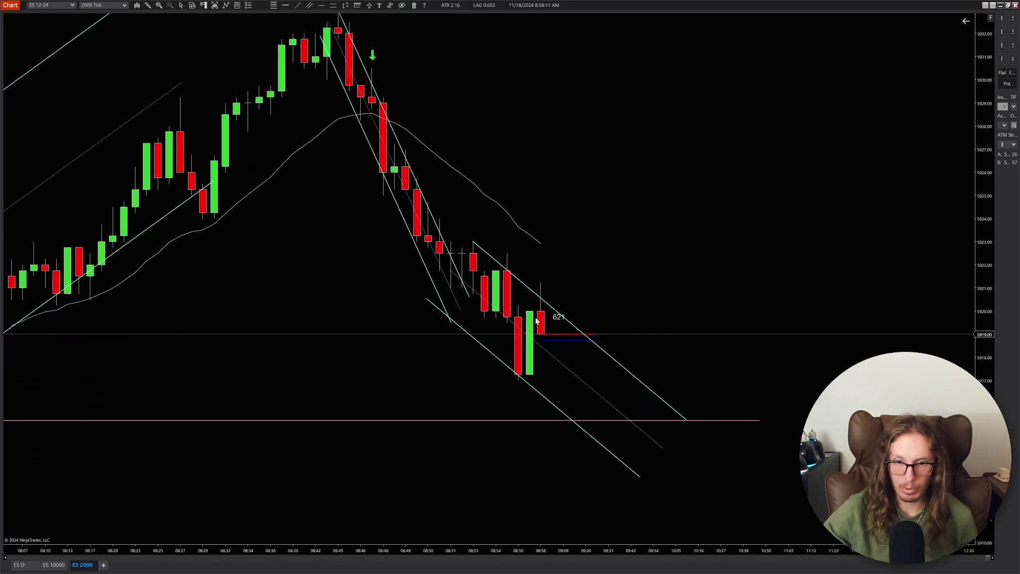
left_click(621, 364)
scroll(659, 375, "down", 2)
scroll(517, 428, "down", 4)
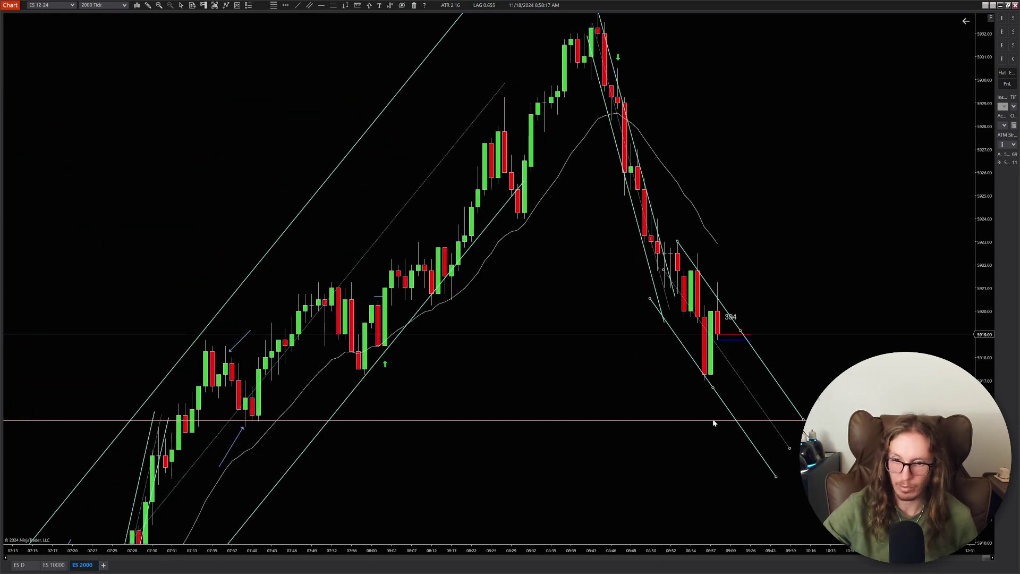
scroll(611, 346, "down", 2)
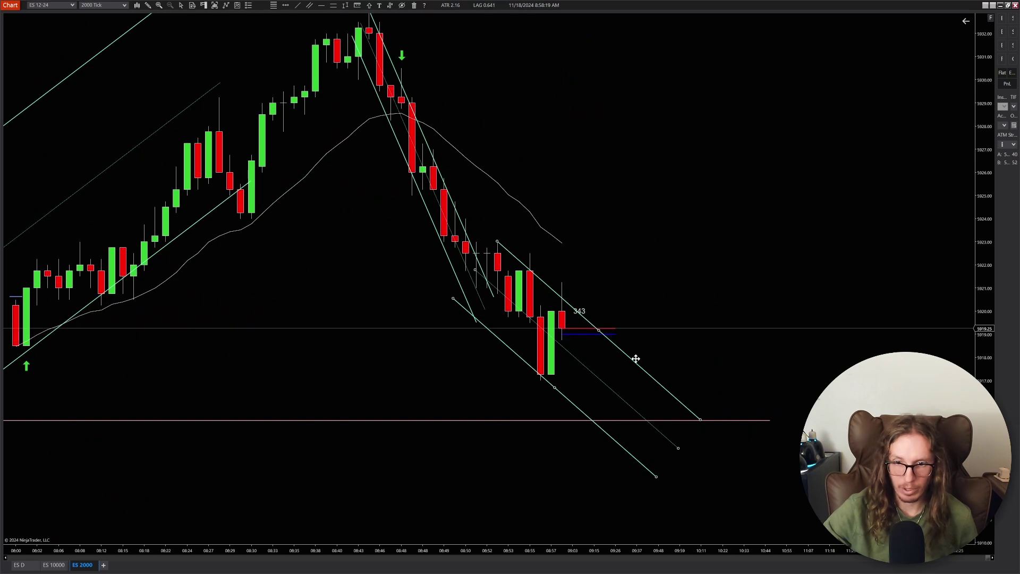
key("Delete")
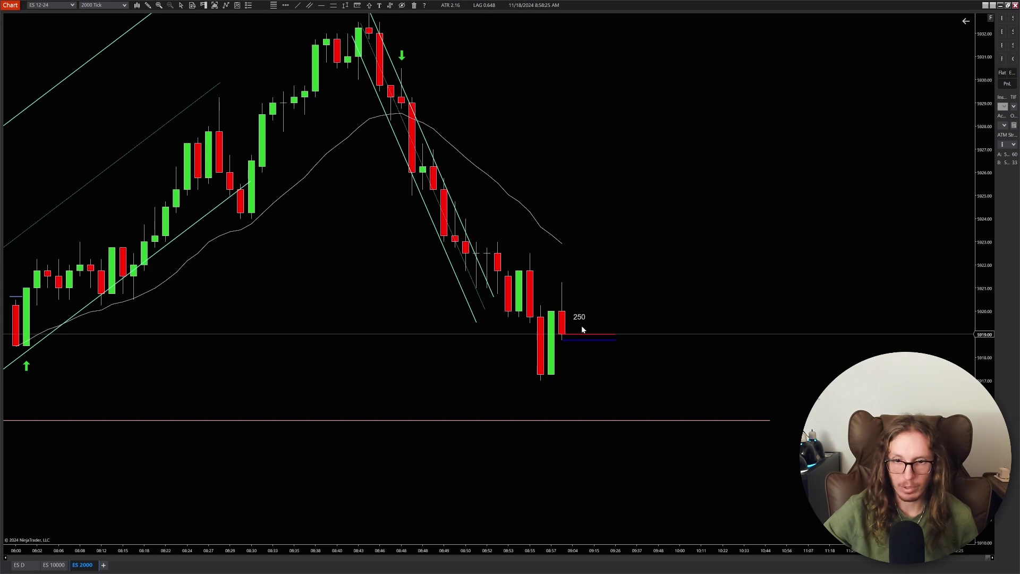
Review the decline from the 08:45 high and the newest candles above the lower horizontal level
scroll(685, 288, "up", 2)
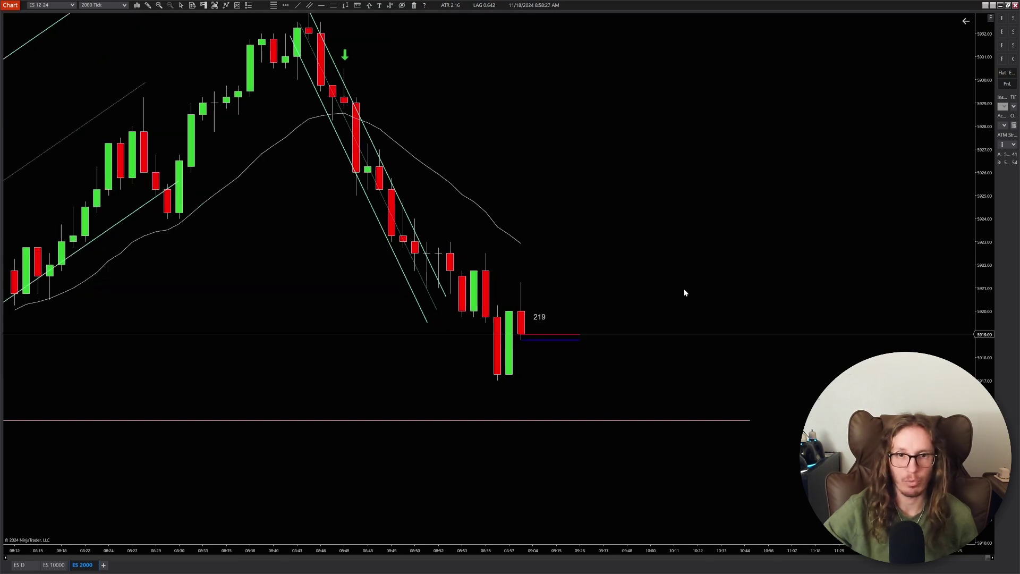
left_click_drag(590, 279, 693, 312)
scroll(753, 323, "down", 1)
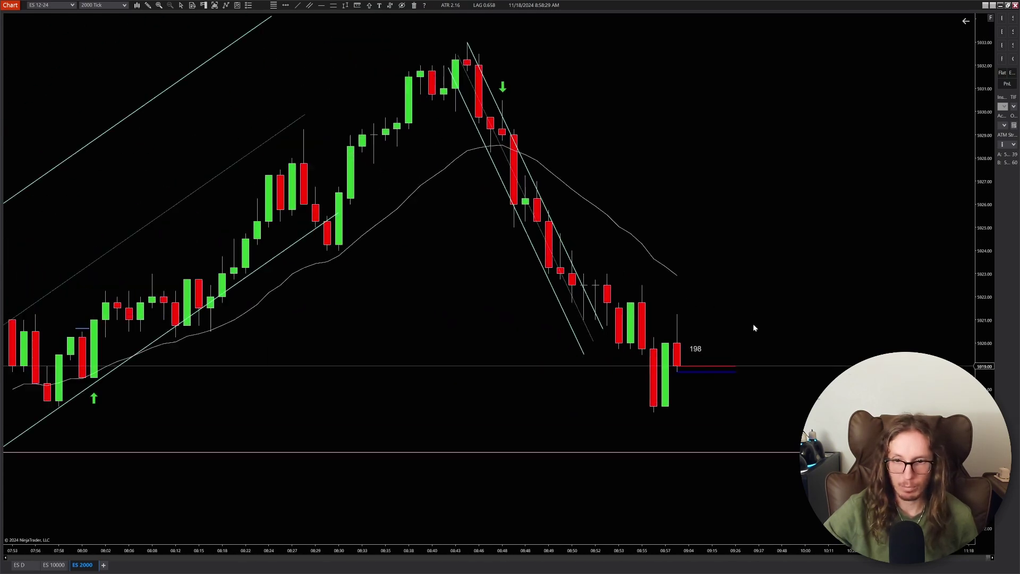
left_click_drag(842, 339, 735, 328)
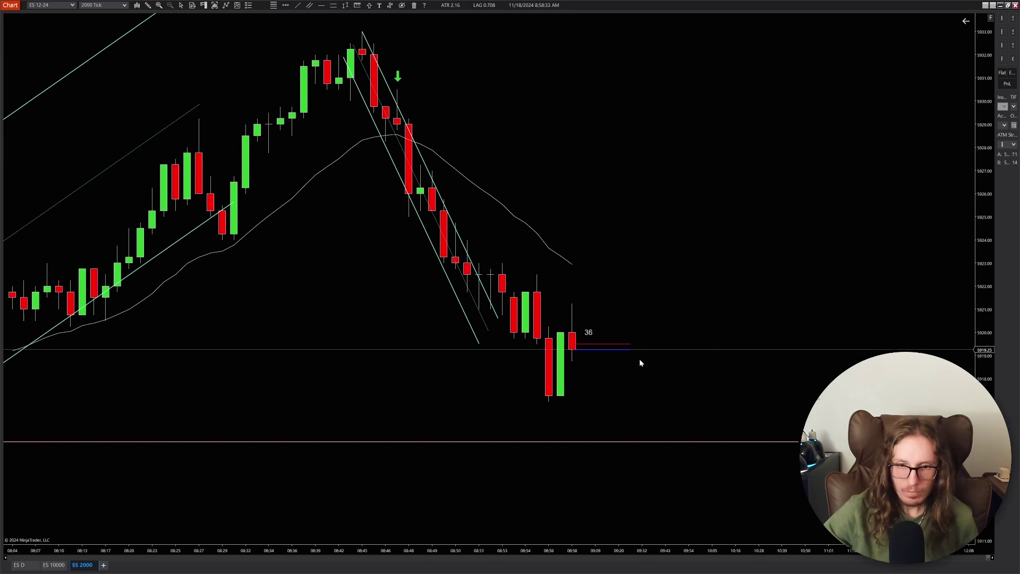
scroll(592, 362, "down", 2)
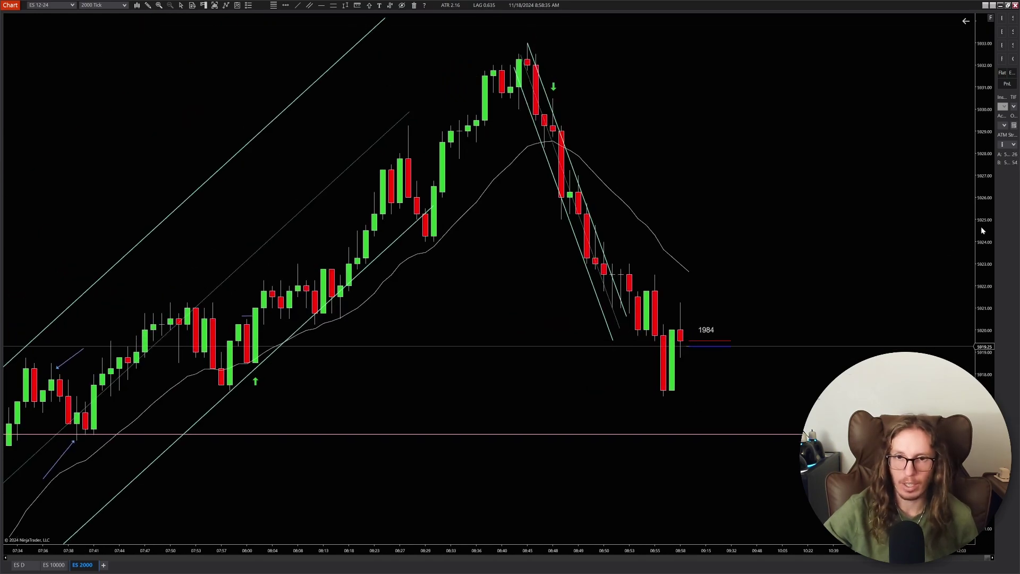
Measure the decline from the 06:19 high under the red arrow to the 06:32 low with the Ruler
scroll(628, 416, "down", 2)
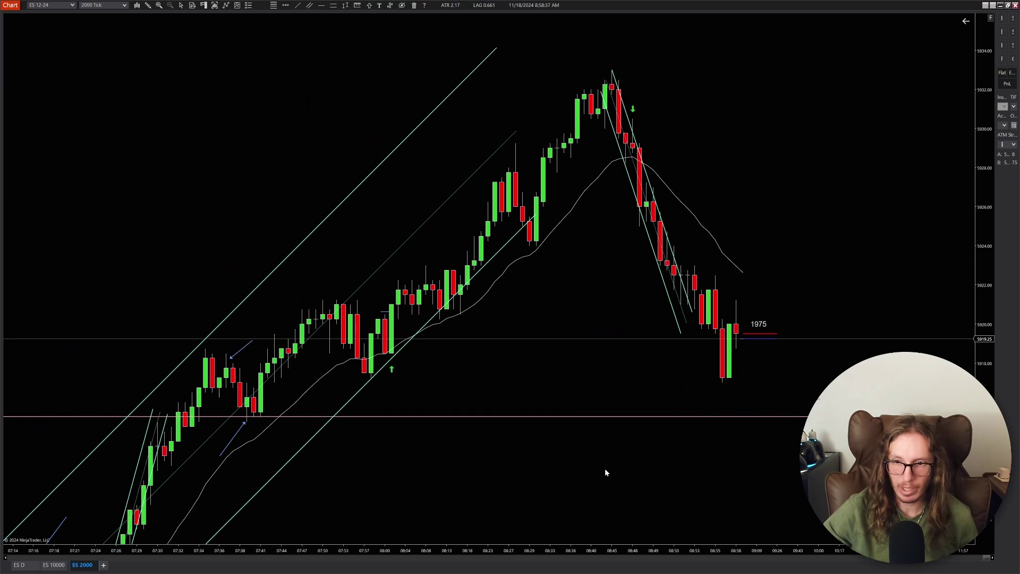
left_click_drag(605, 468, 696, 361)
left_click_drag(982, 279, 982, 396)
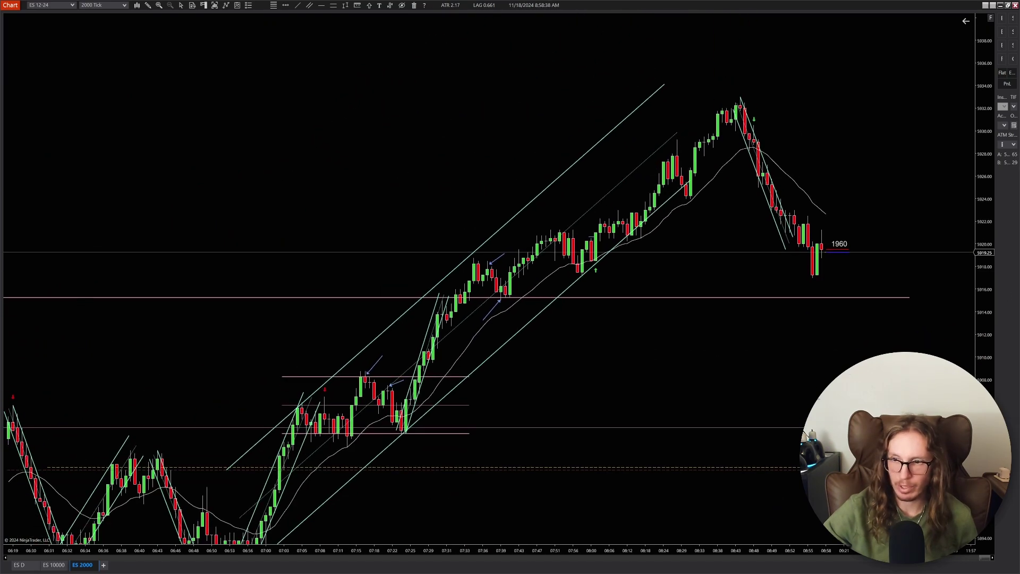
scroll(708, 446, "down", 1)
left_click_drag(554, 504, 877, 371)
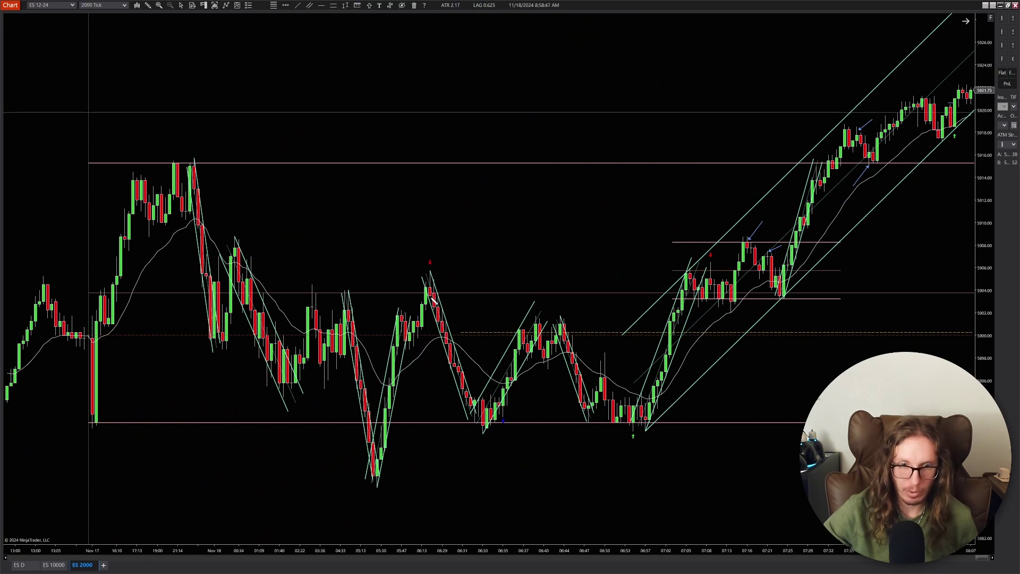
left_click_drag(433, 299, 491, 413)
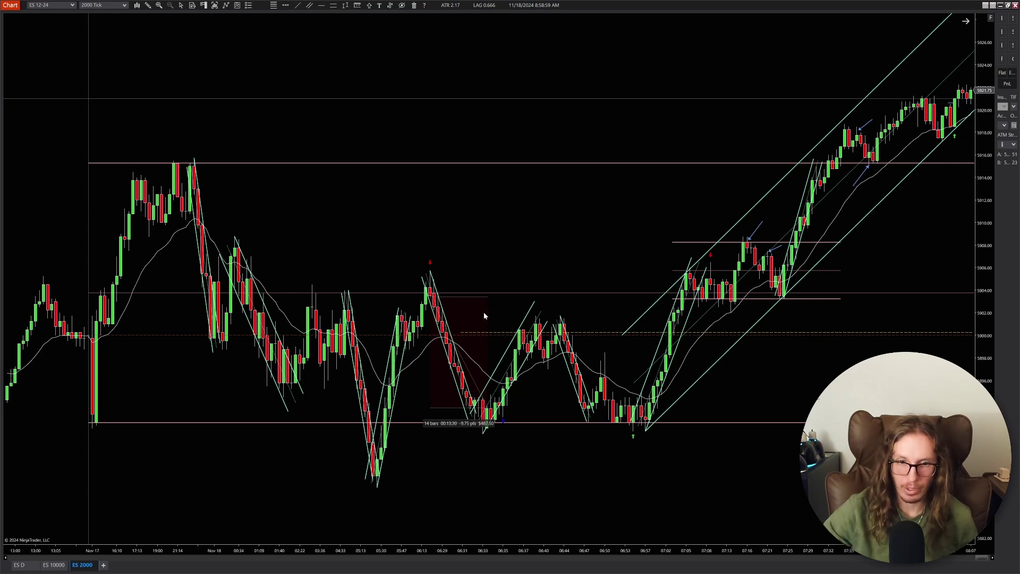
Delete the ruler measurement over the decline from the 06:19 high
scroll(493, 305, "up", 1)
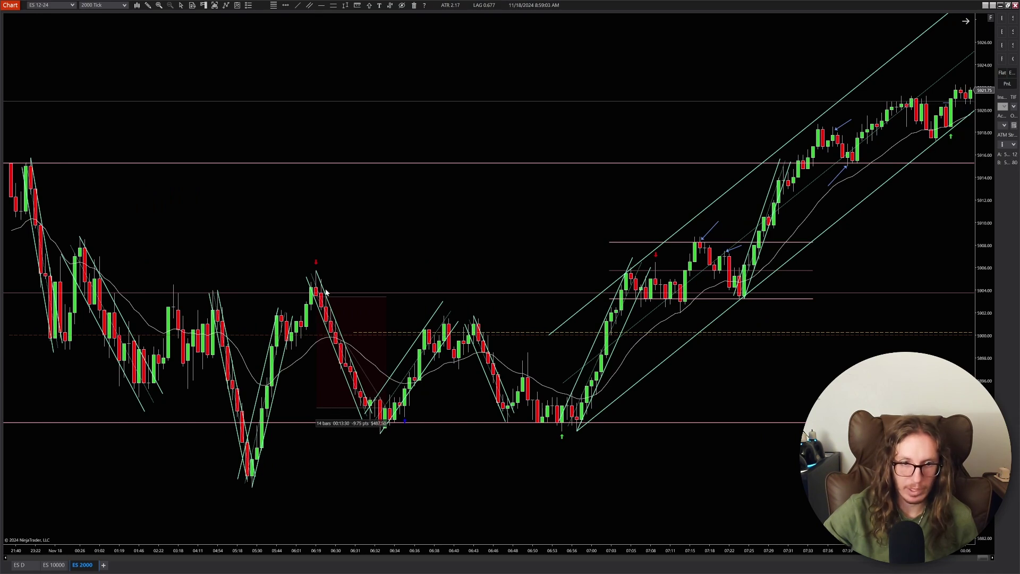
left_click(371, 381)
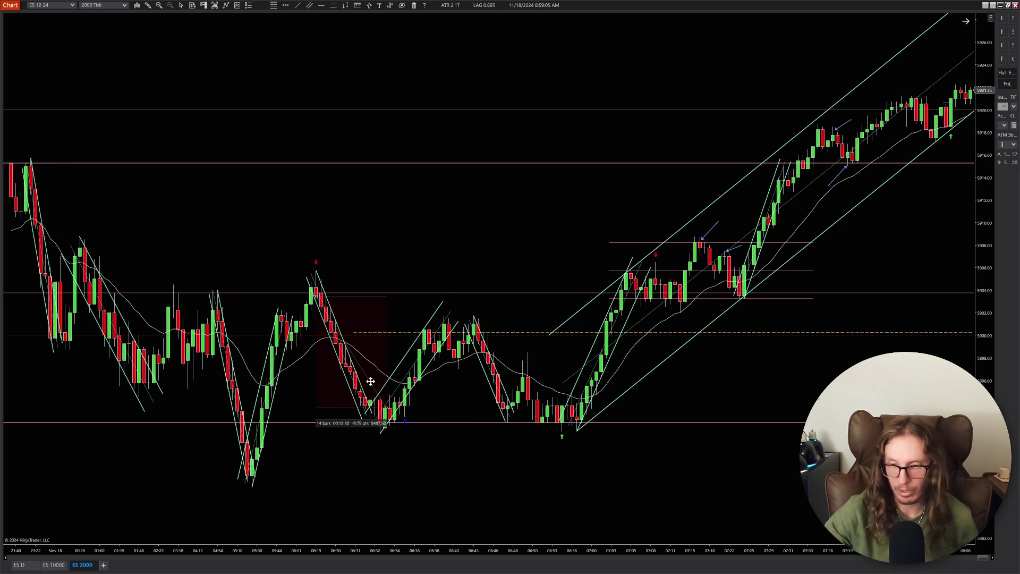
key("Delete")
Examine the rising channel, the steep decline from the 08:45 high and the newest candles
left_click_drag(851, 273, 576, 351)
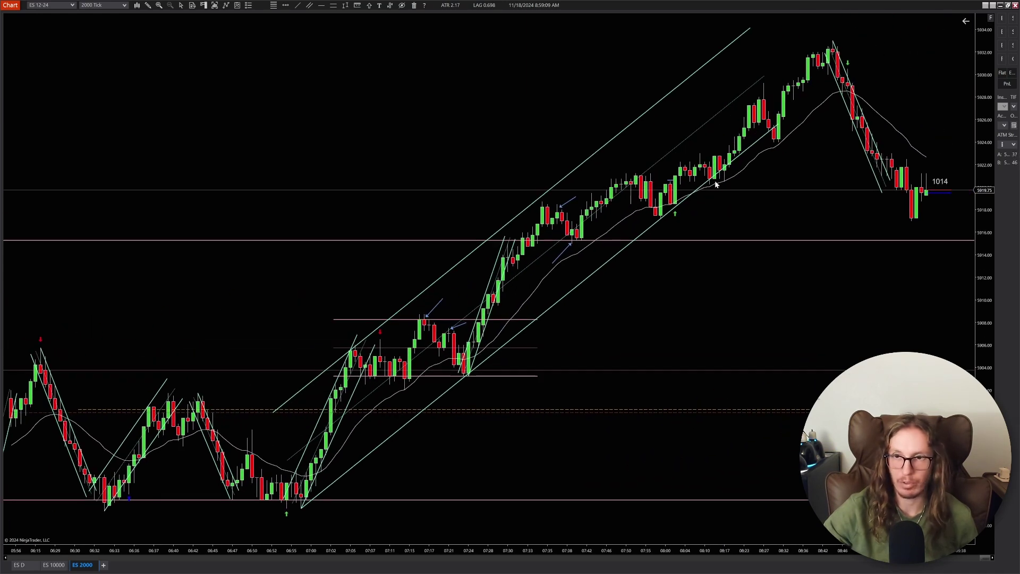
left_click_drag(939, 178, 684, 442)
scroll(635, 358, "up", 3)
scroll(751, 409, "up", 3)
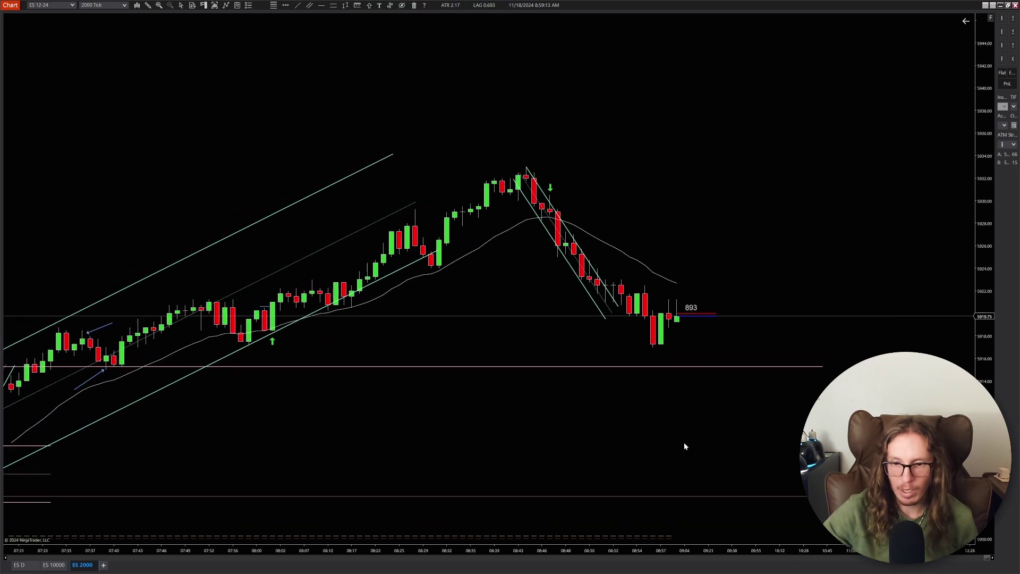